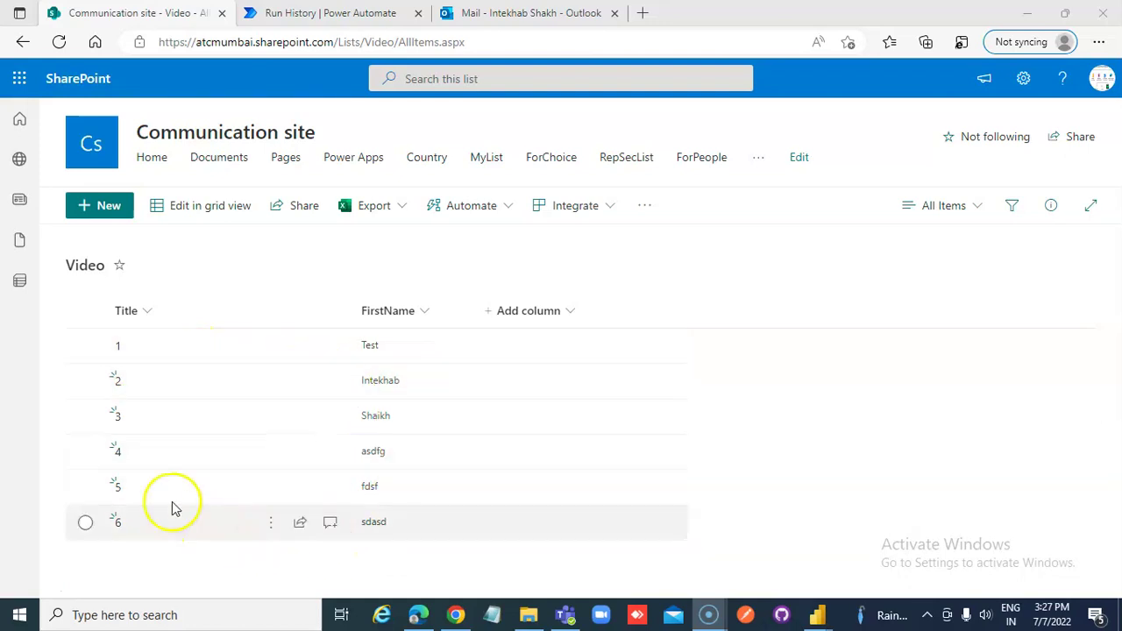
Start a new automated cloud flow with the SharePoint 'When an item is created' trigger
{"action": "left_click", "coordinate": [340, 13]}
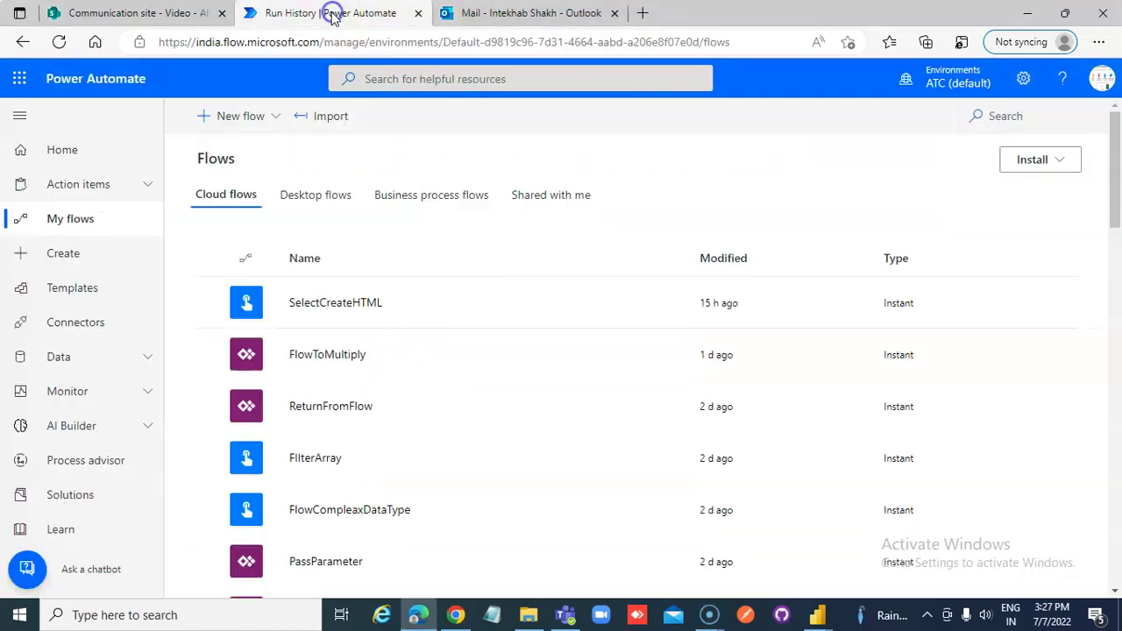
{"action": "left_click", "coordinate": [249, 118]}
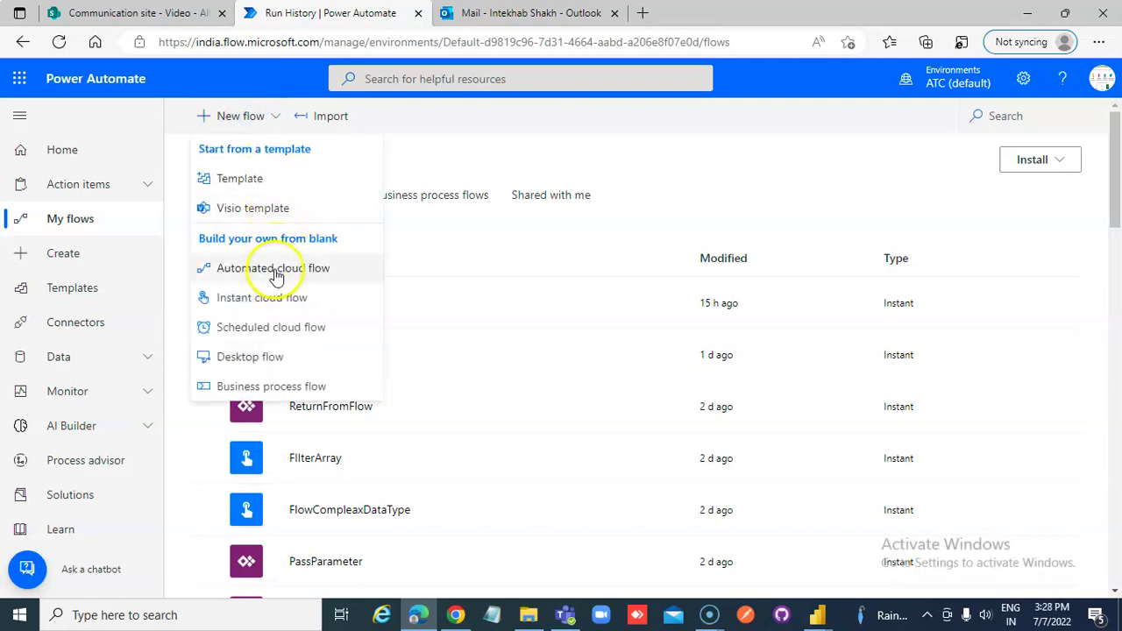
{"action": "left_click", "coordinate": [274, 271]}
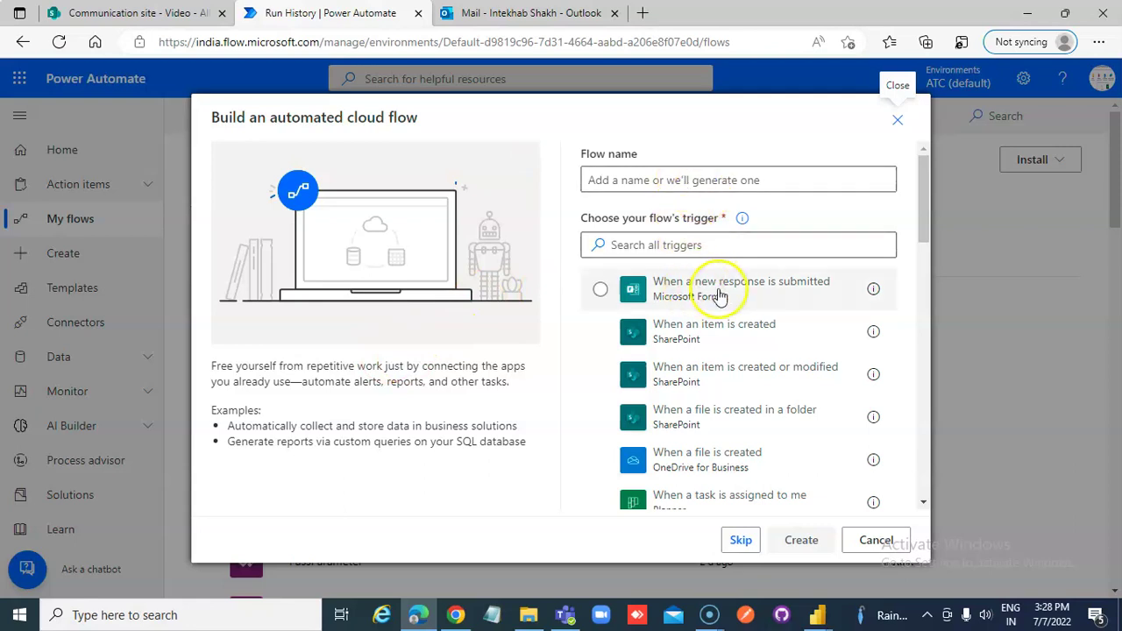
{"action": "left_click", "coordinate": [708, 331]}
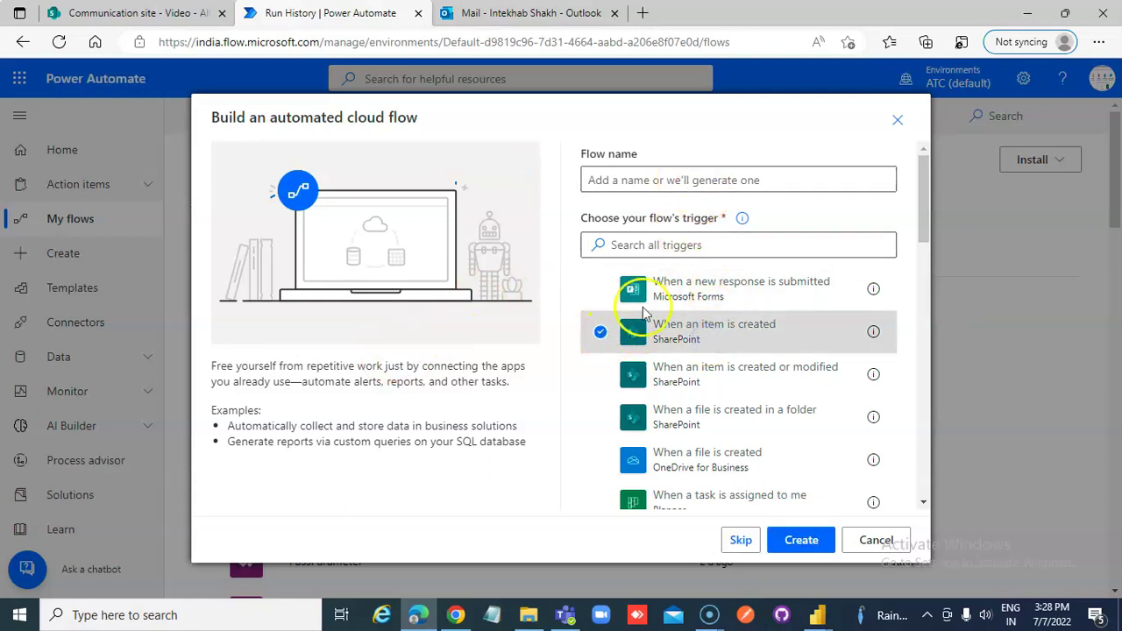
Name the flow SimpleApprovalWorkflow and create it
{"action": "left_click", "coordinate": [621, 181]}
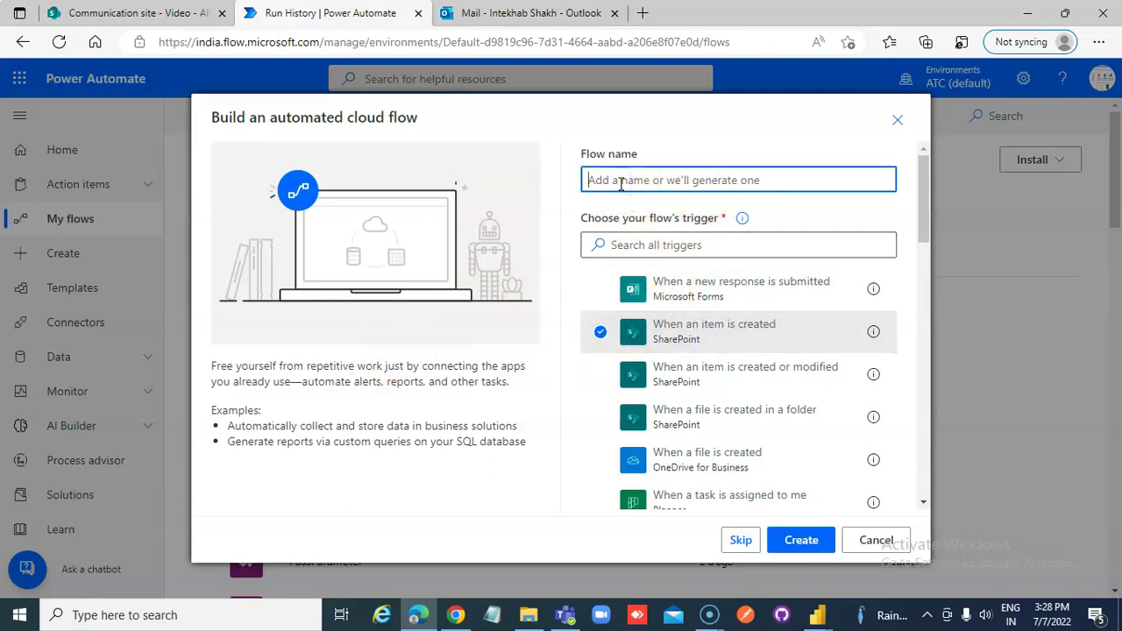
{"action": "type", "text": "SimpleWorkflow"}
{"action": "double_click", "coordinate": [621, 179]}
{"action": "left_click", "coordinate": [622, 180]}
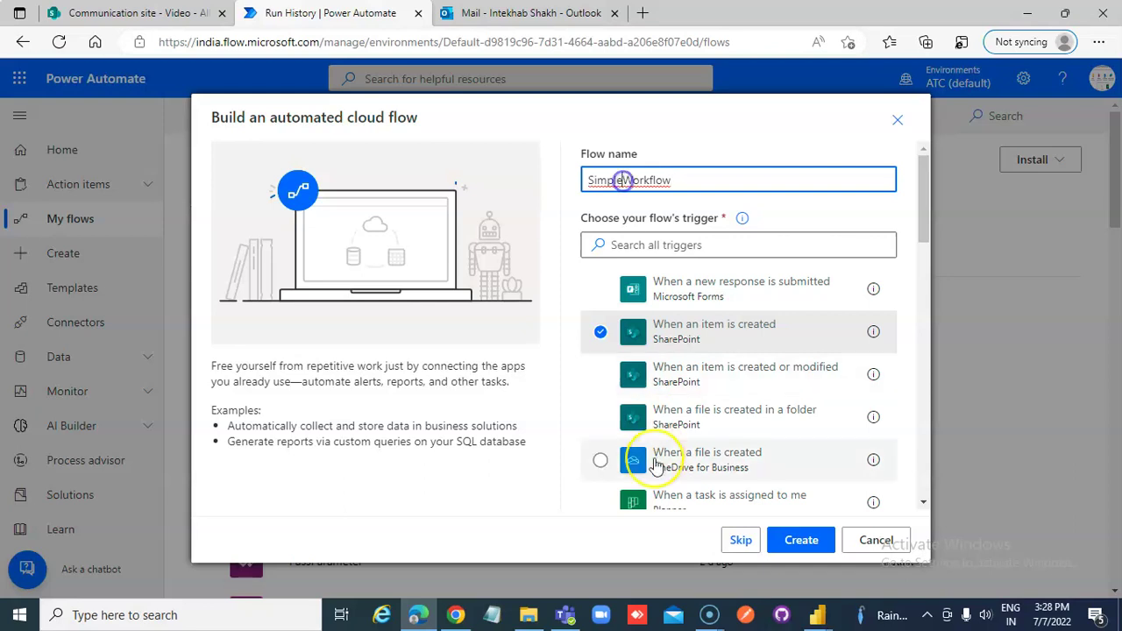
{"action": "type", "text": "Approval"}
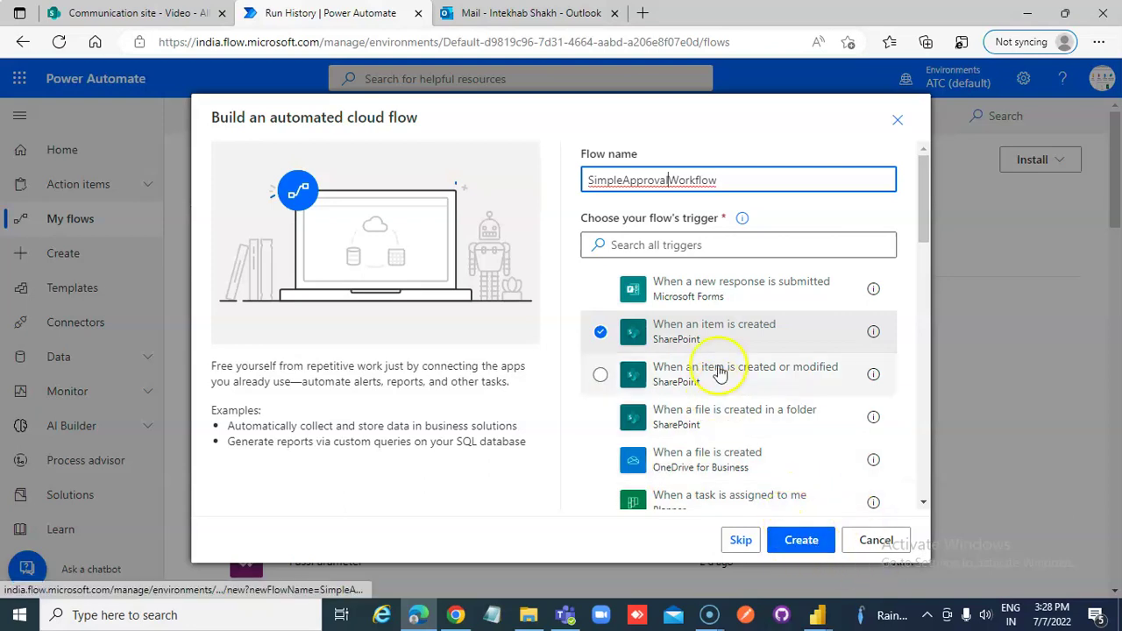
{"action": "left_click", "coordinate": [799, 538]}
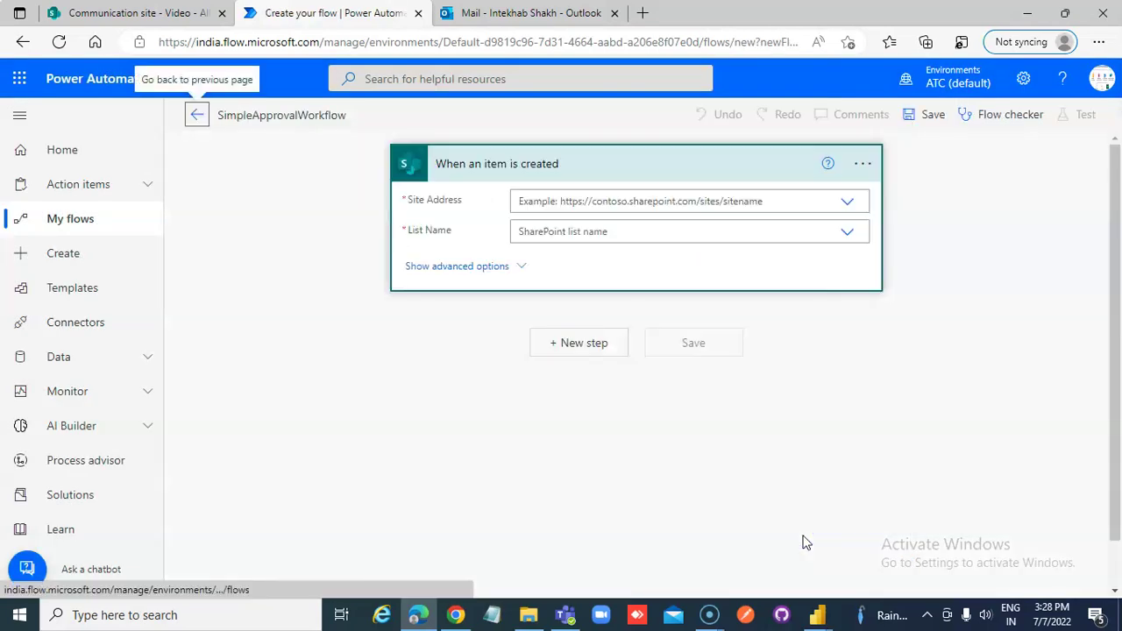
Set the trigger's Site Address to the Communication site
{"action": "left_click", "coordinate": [847, 202]}
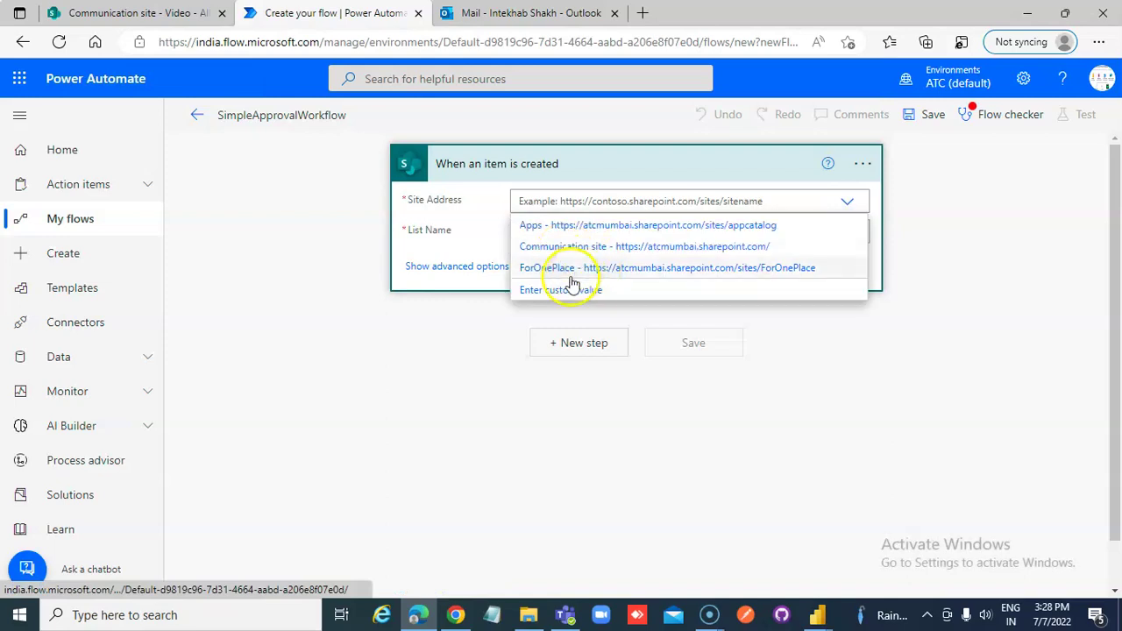
{"action": "left_click", "coordinate": [557, 247]}
{"action": "left_click", "coordinate": [142, 12]}
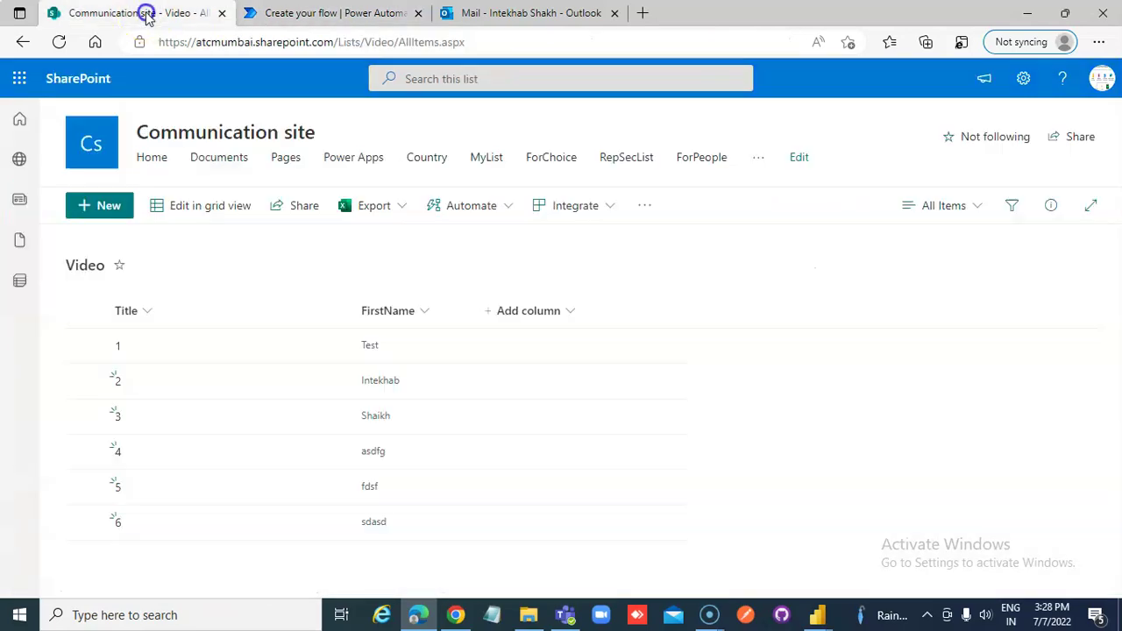
{"action": "left_click", "coordinate": [333, 14]}
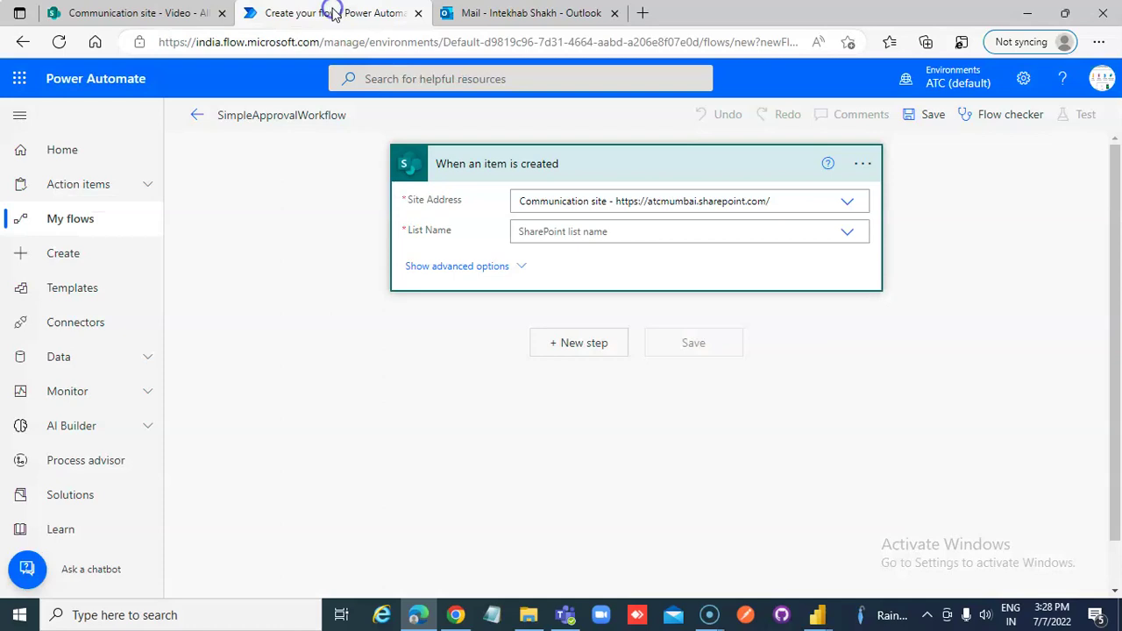
Choose Video as the trigger's List Name
{"action": "left_click", "coordinate": [846, 231]}
{"action": "scroll", "coordinate": [604, 421], "scroll_direction": "down", "scroll_amount": 1}
{"action": "scroll", "coordinate": [587, 456], "scroll_direction": "down", "scroll_amount": 3}
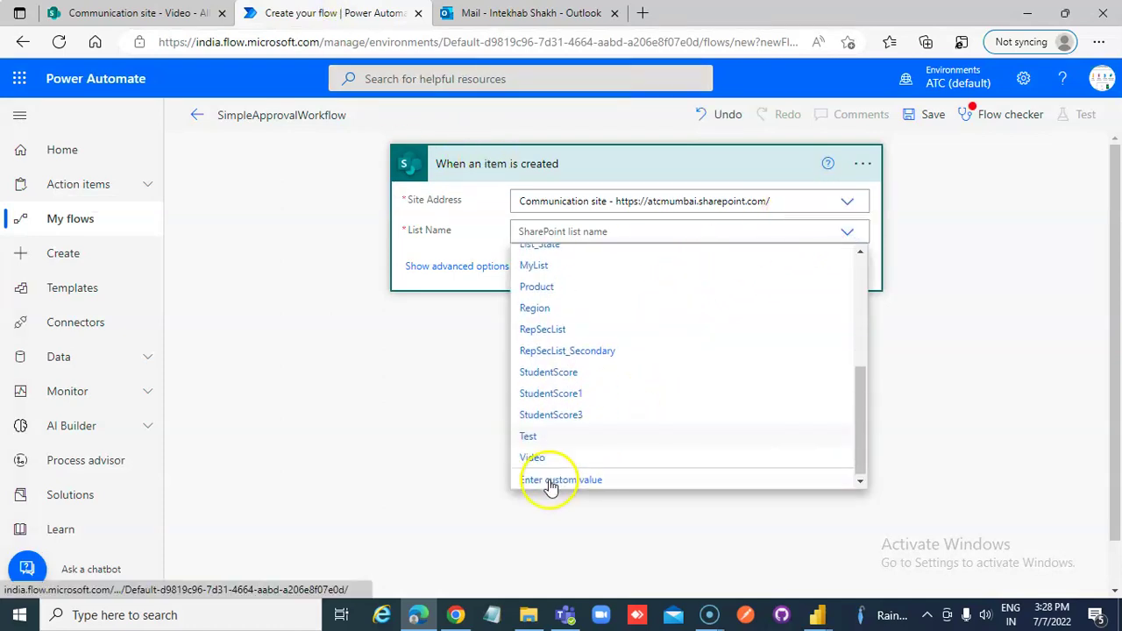
{"action": "left_click", "coordinate": [537, 455]}
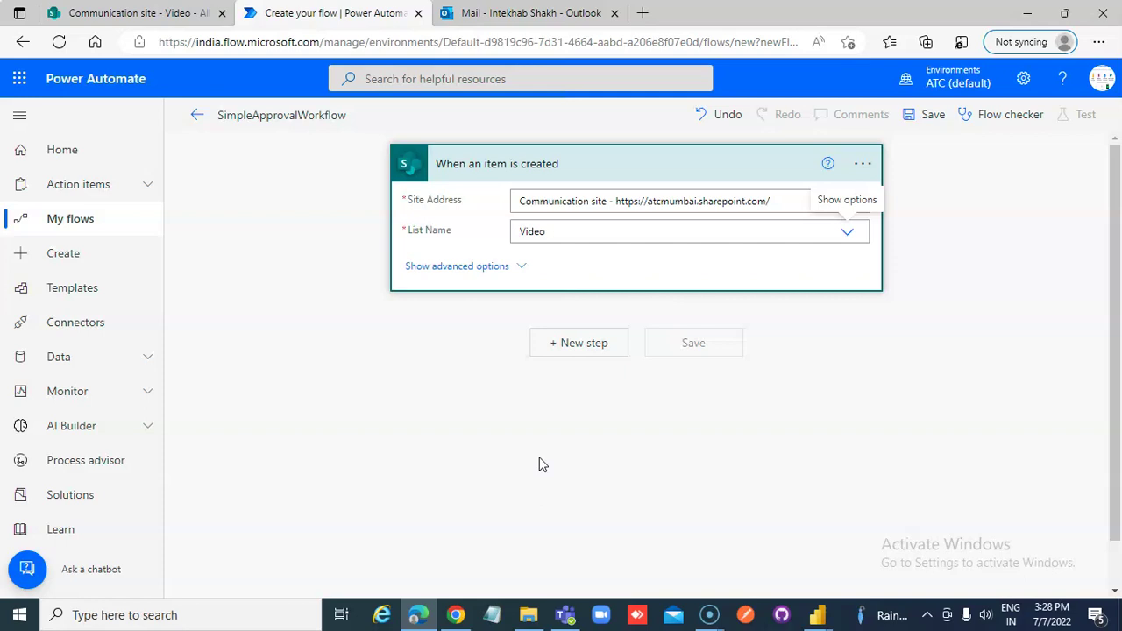
Add the Approvals 'Create an approval' action after the trigger by searching for it
{"action": "left_click", "coordinate": [572, 346]}
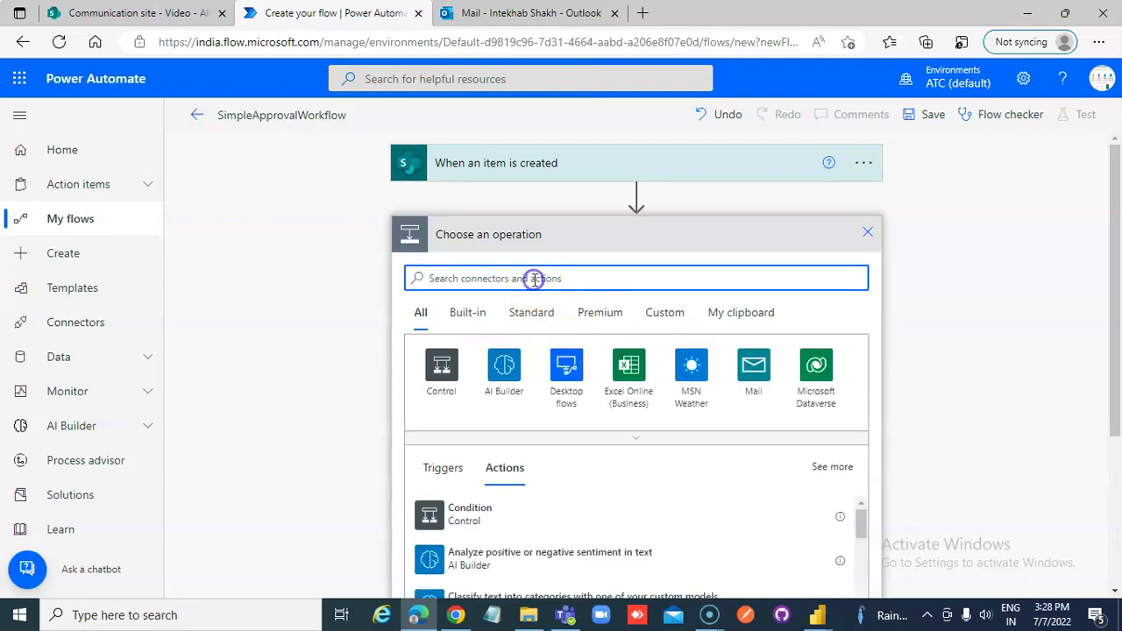
{"action": "type", "text": "Create"}
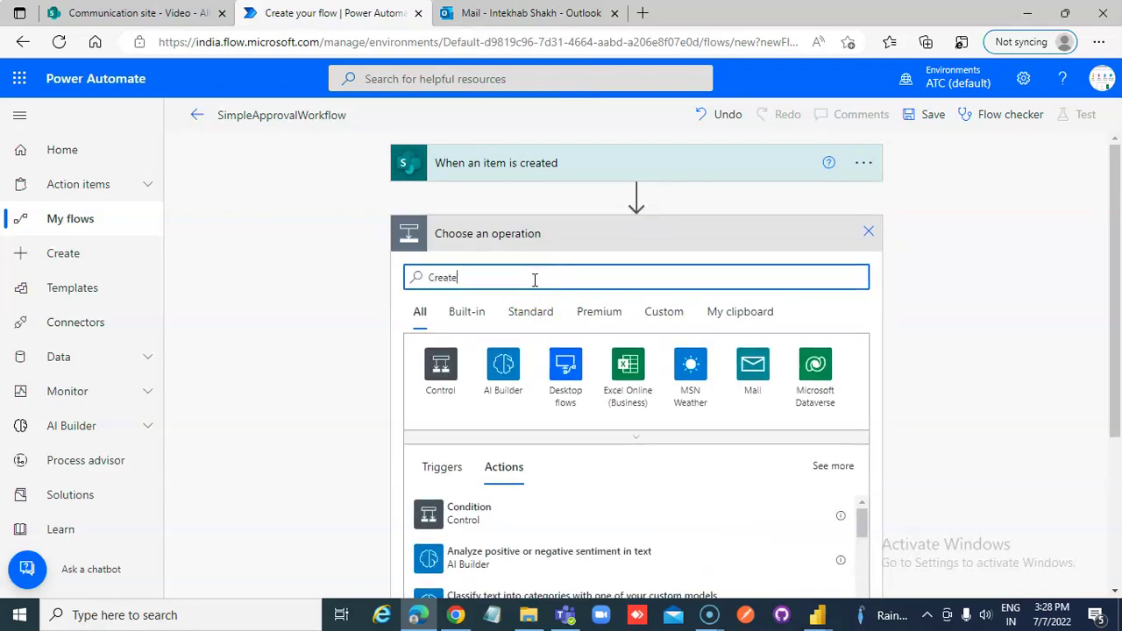
{"action": "type", "text": " an approval"}
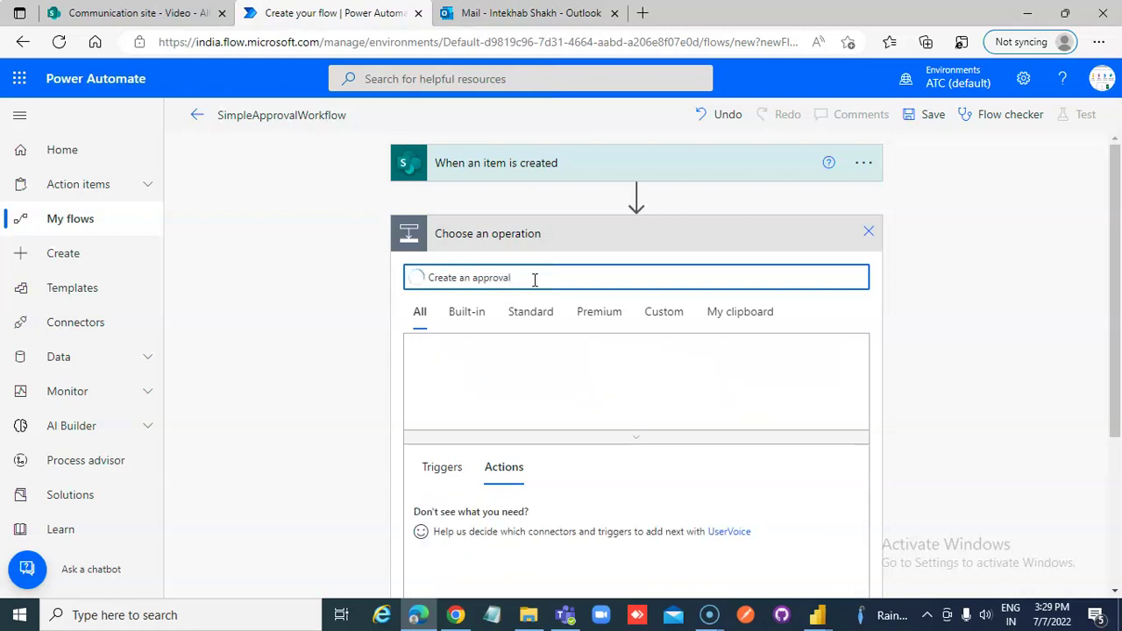
{"action": "left_click", "coordinate": [515, 515]}
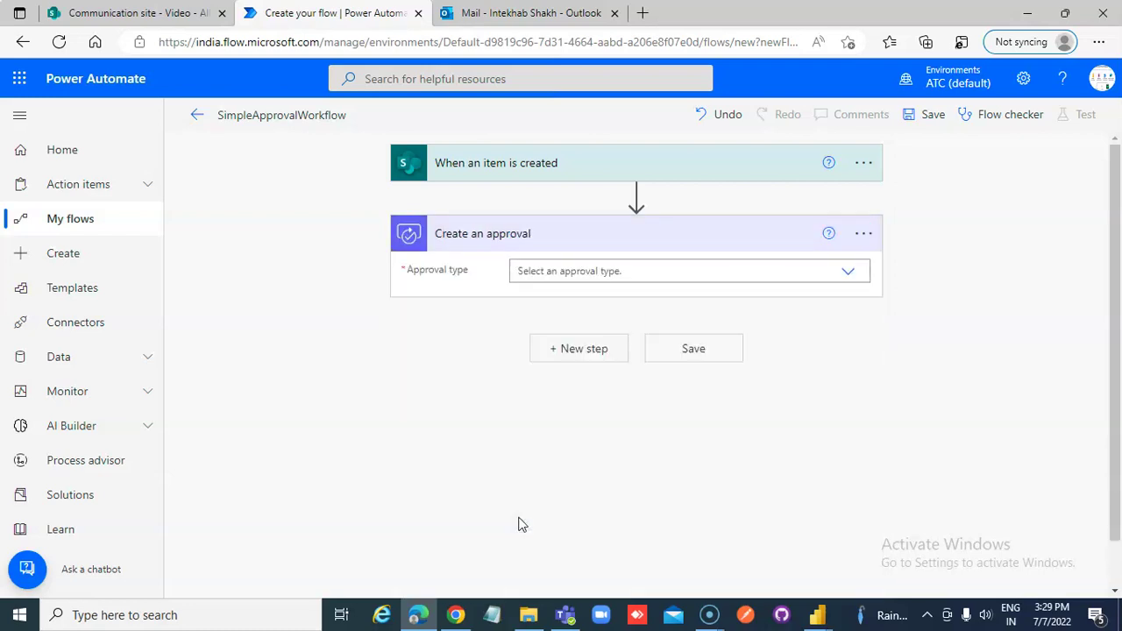
Set the approval type to 'Approve/Reject - First to respond' and place the cursor in Title
{"action": "left_click", "coordinate": [848, 272]}
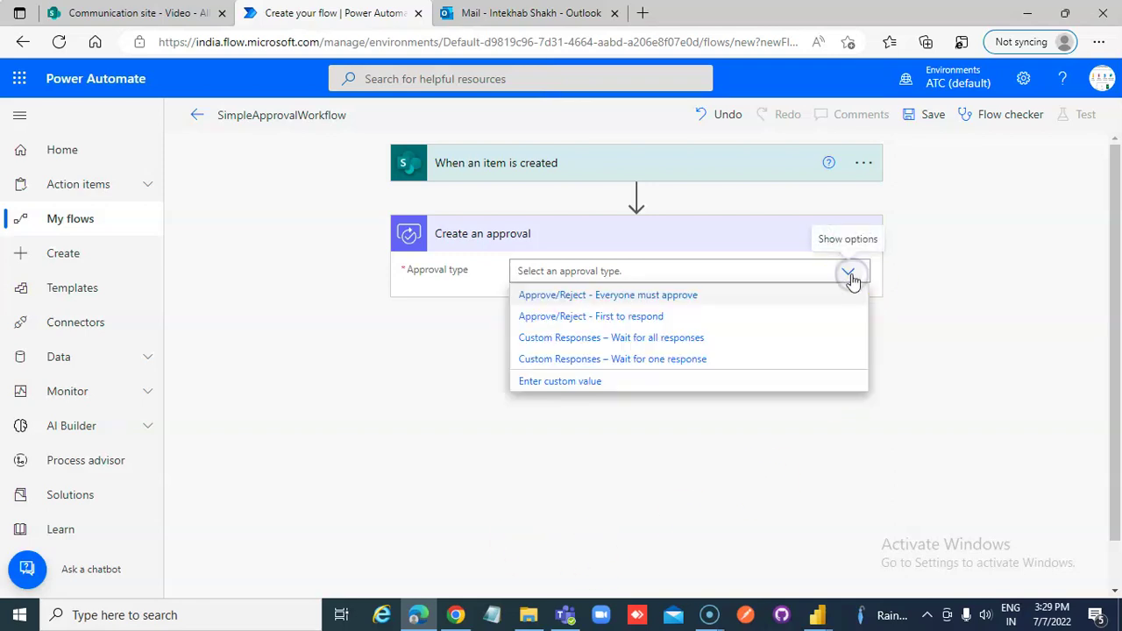
{"action": "left_click", "coordinate": [641, 319]}
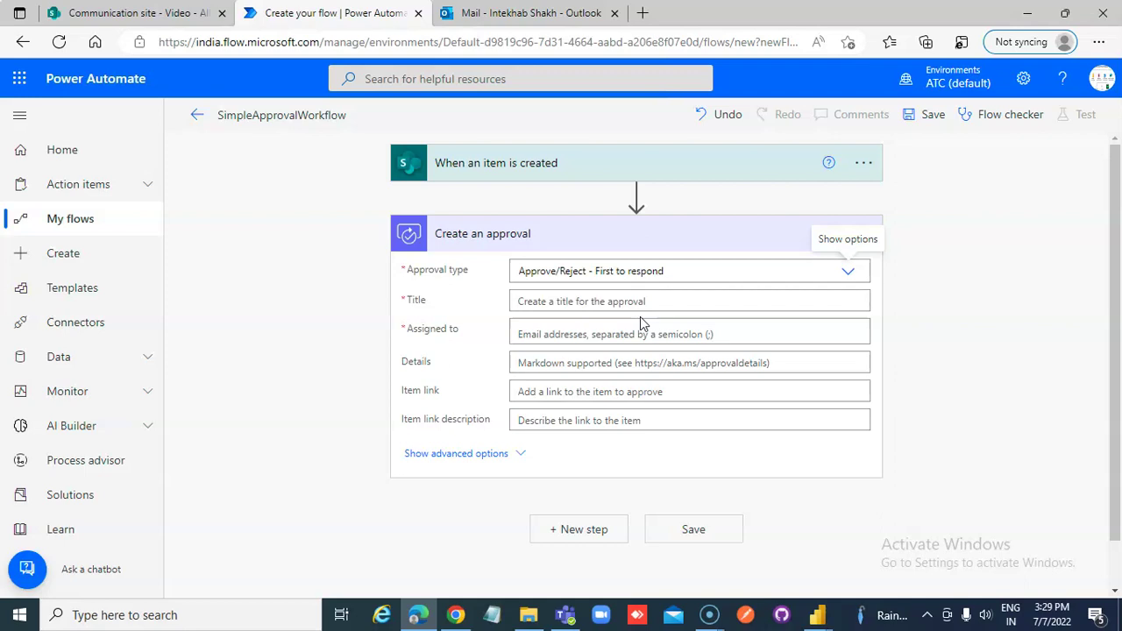
{"action": "left_click", "coordinate": [613, 302]}
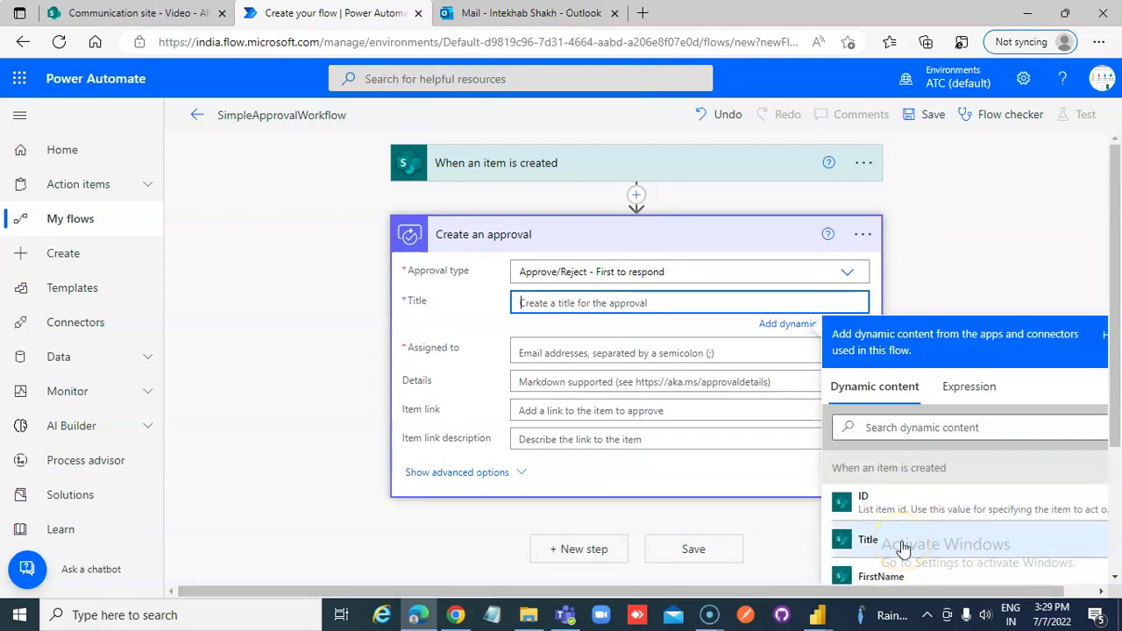
Put the FirstName dynamic value in the Title and assign the approver's account
{"action": "left_click", "coordinate": [891, 579]}
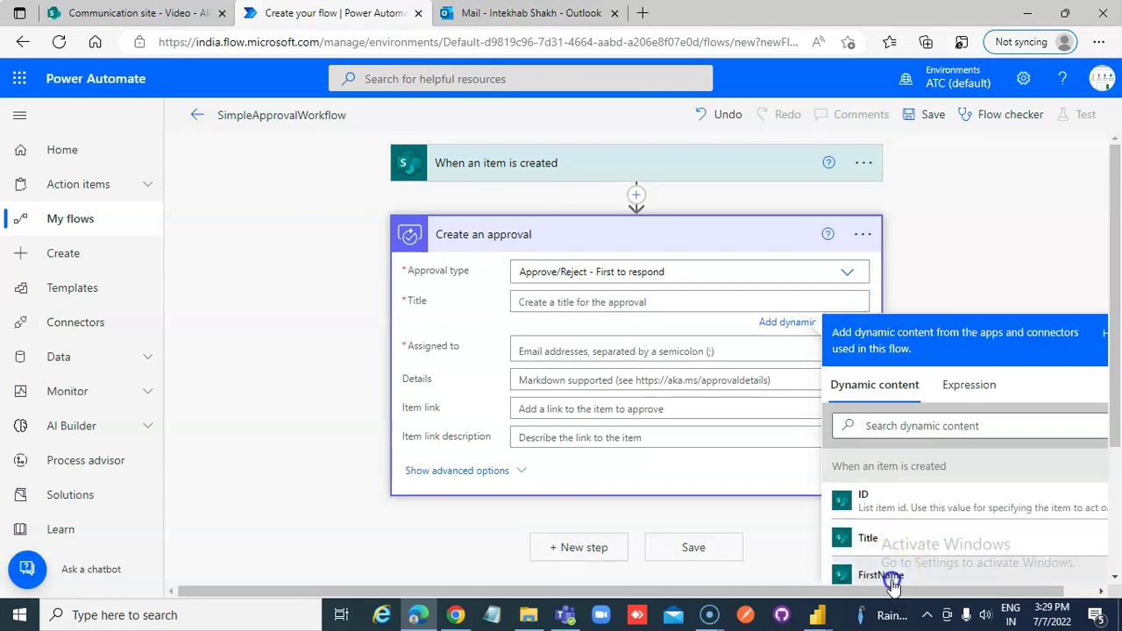
{"action": "left_click", "coordinate": [556, 359]}
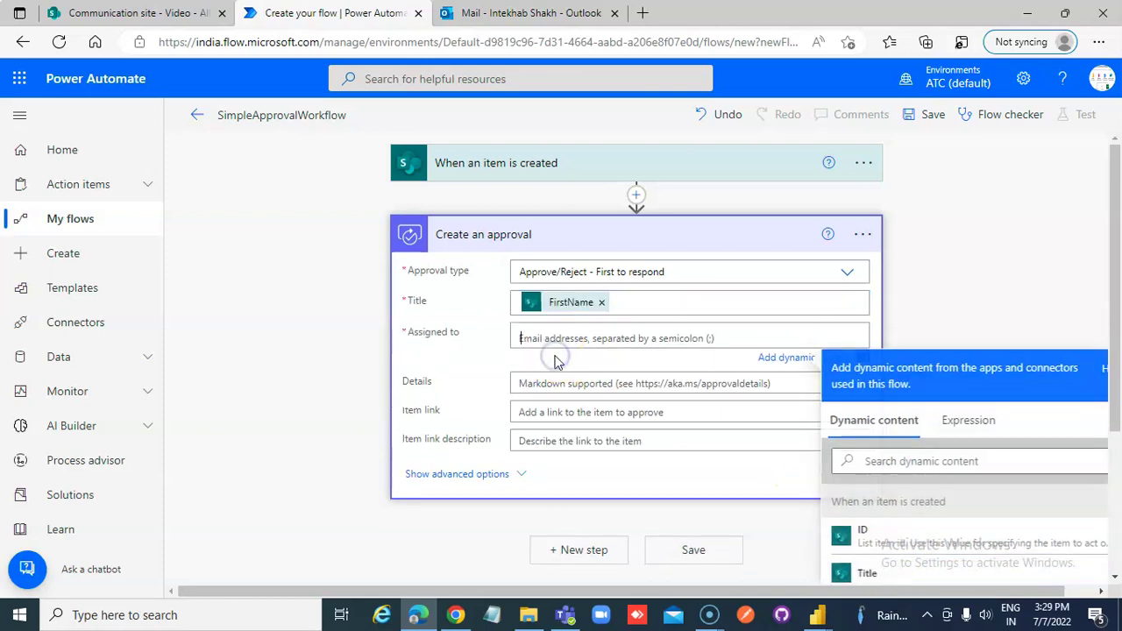
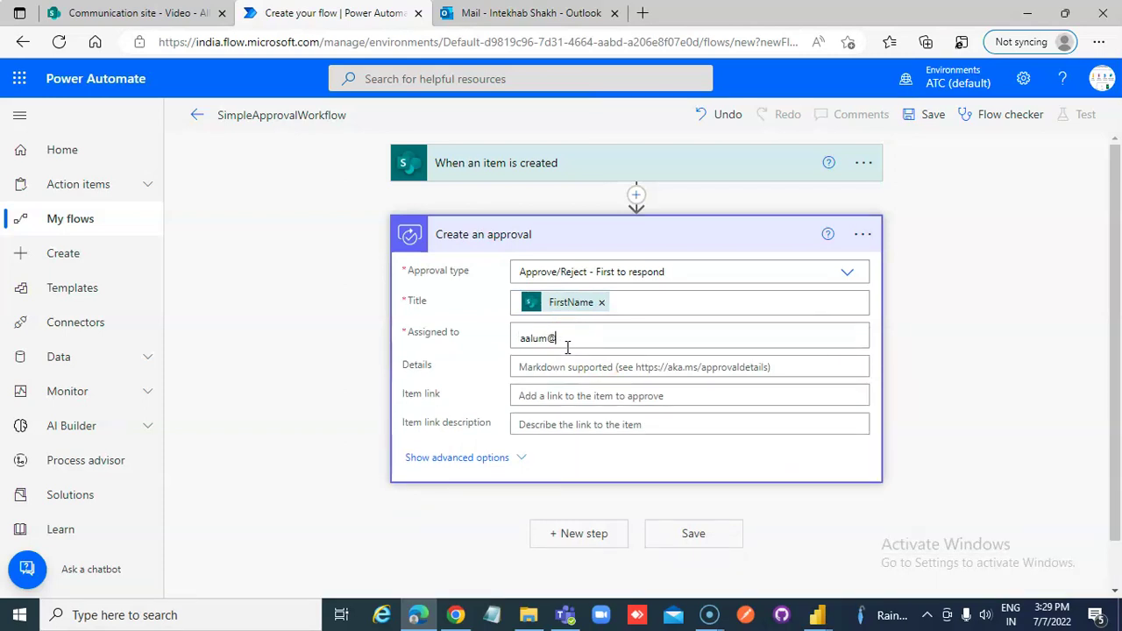
{"action": "left_click", "coordinate": [571, 355]}
{"action": "left_click", "coordinate": [571, 370]}
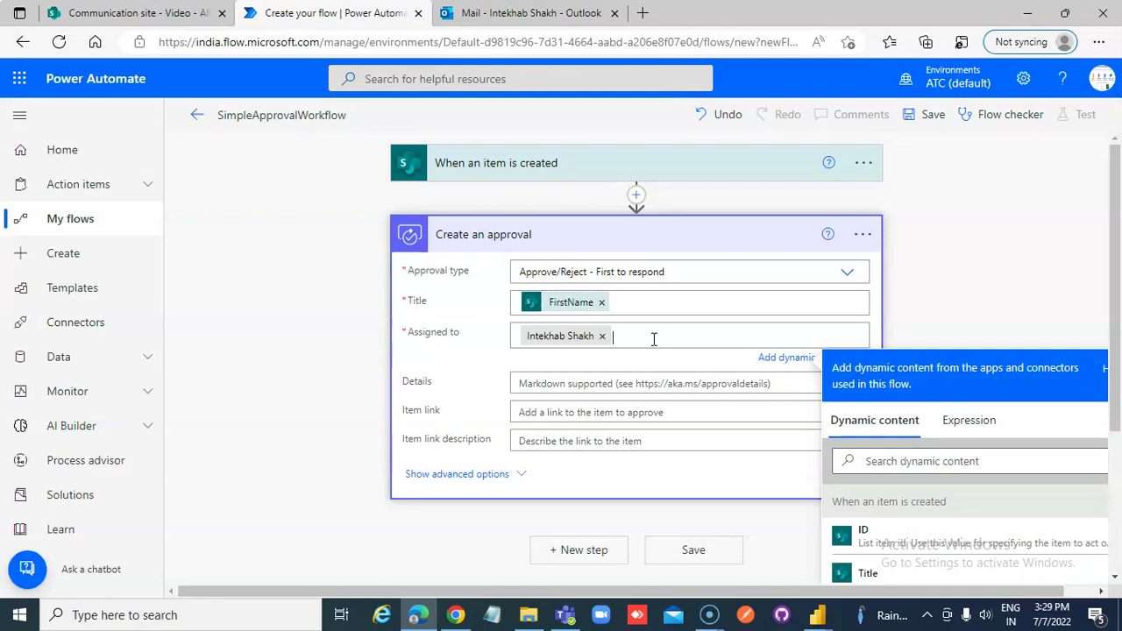
{"action": "left_click", "coordinate": [629, 383]}
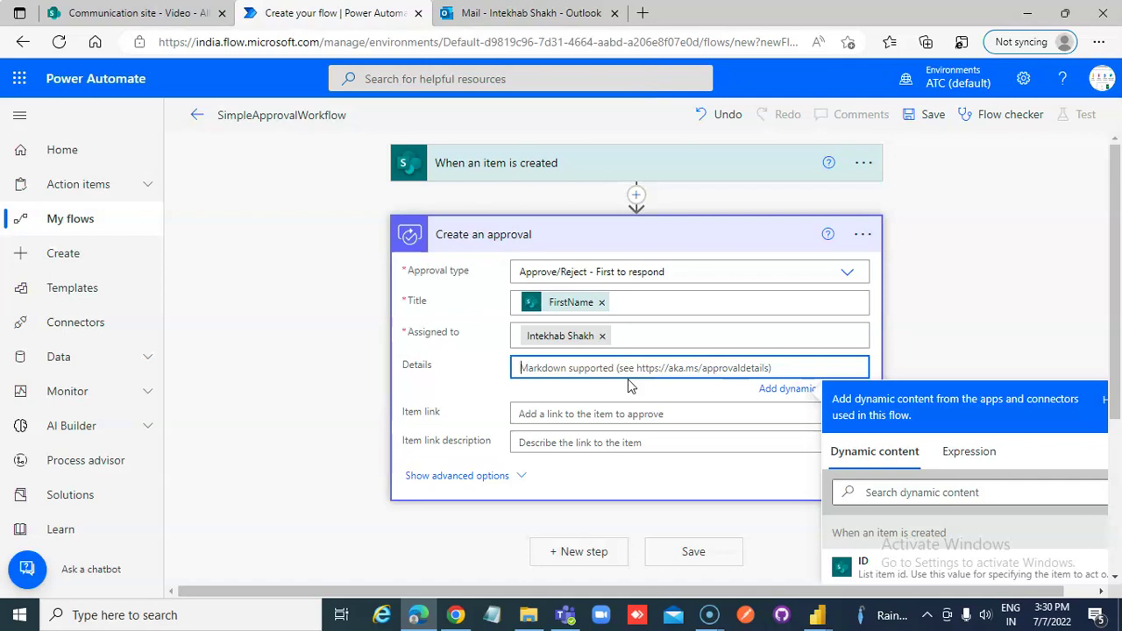
Fill Details with 'FirstName - ' followed by the FirstName dynamic value
{"action": "left_click", "coordinate": [555, 368]}
{"action": "type", "text": "FirstName -"}
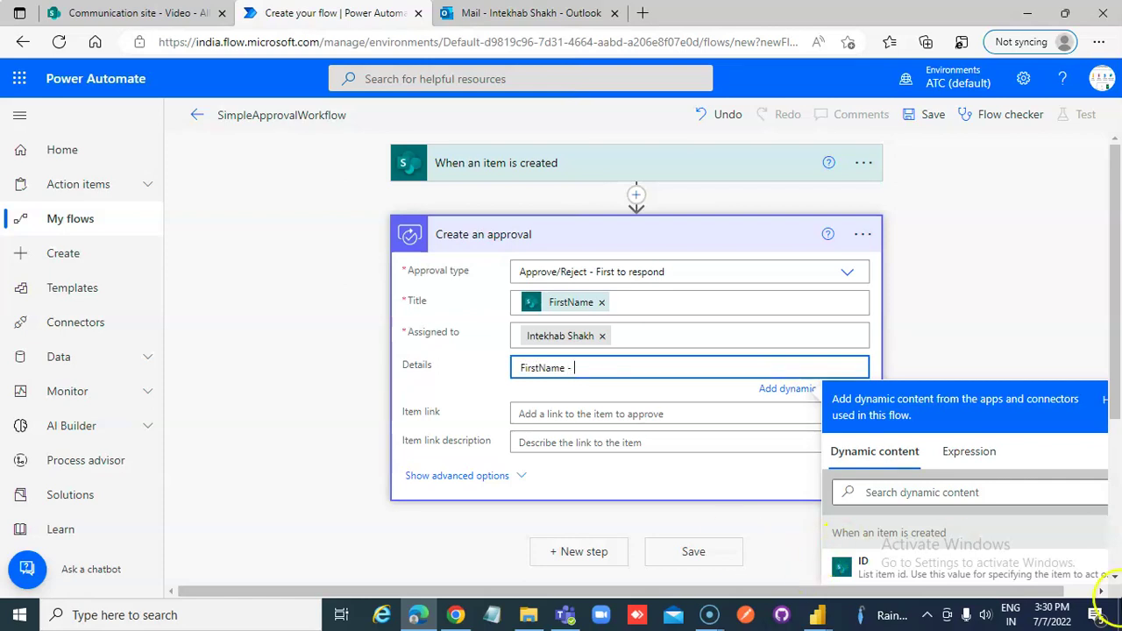
{"action": "scroll", "coordinate": [850, 491], "scroll_direction": "down", "scroll_amount": 2}
{"action": "left_click", "coordinate": [881, 506]}
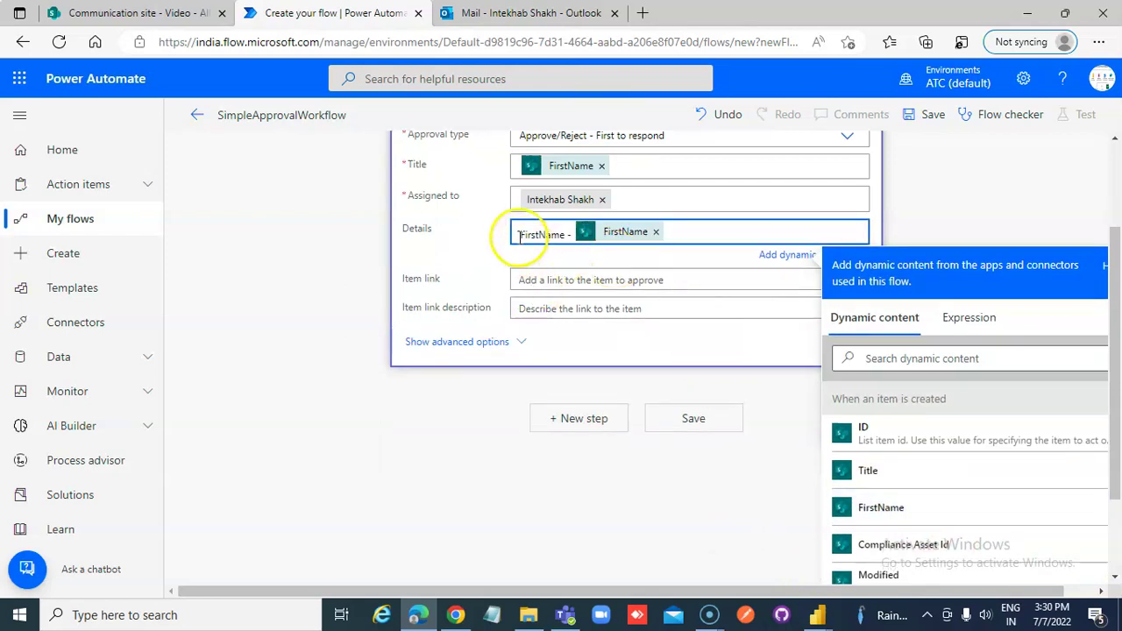
Set Item link to the 'Link to item' dynamic value
{"action": "left_click", "coordinate": [536, 279]}
{"action": "scroll", "coordinate": [996, 482], "scroll_direction": "down", "scroll_amount": 6}
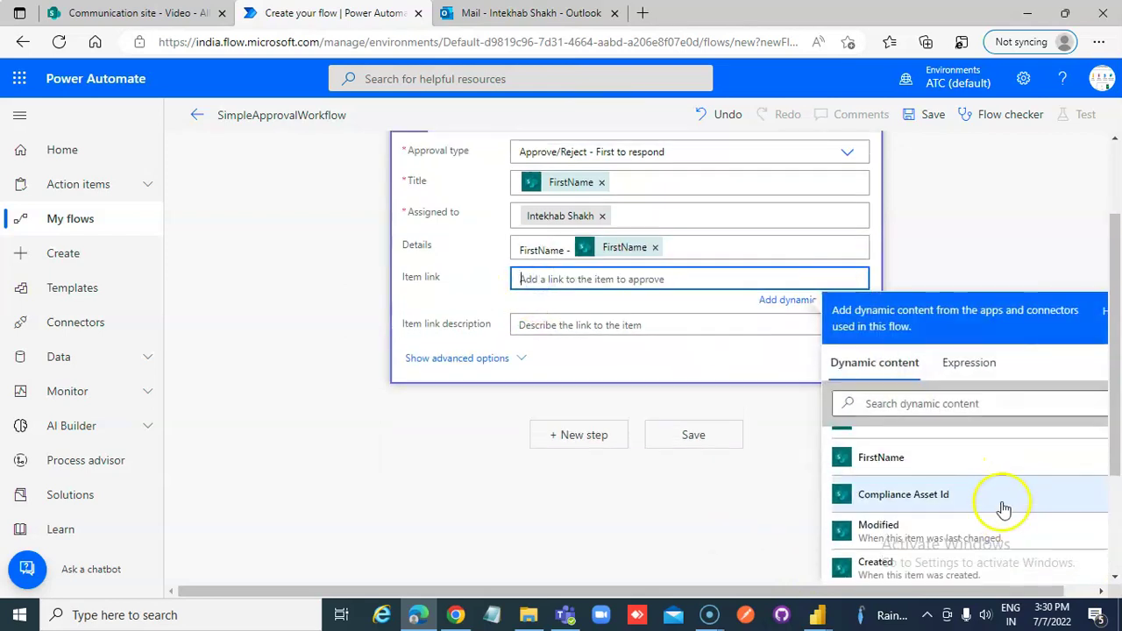
{"action": "scroll", "coordinate": [988, 536], "scroll_direction": "down", "scroll_amount": 8}
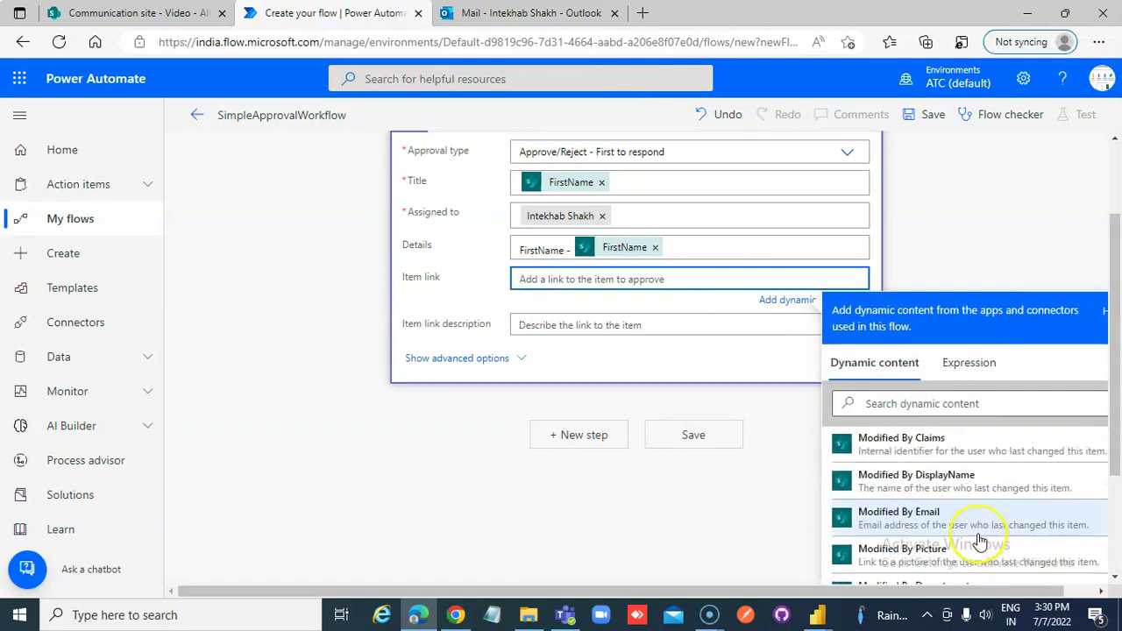
{"action": "scroll", "coordinate": [979, 541], "scroll_direction": "down", "scroll_amount": 1}
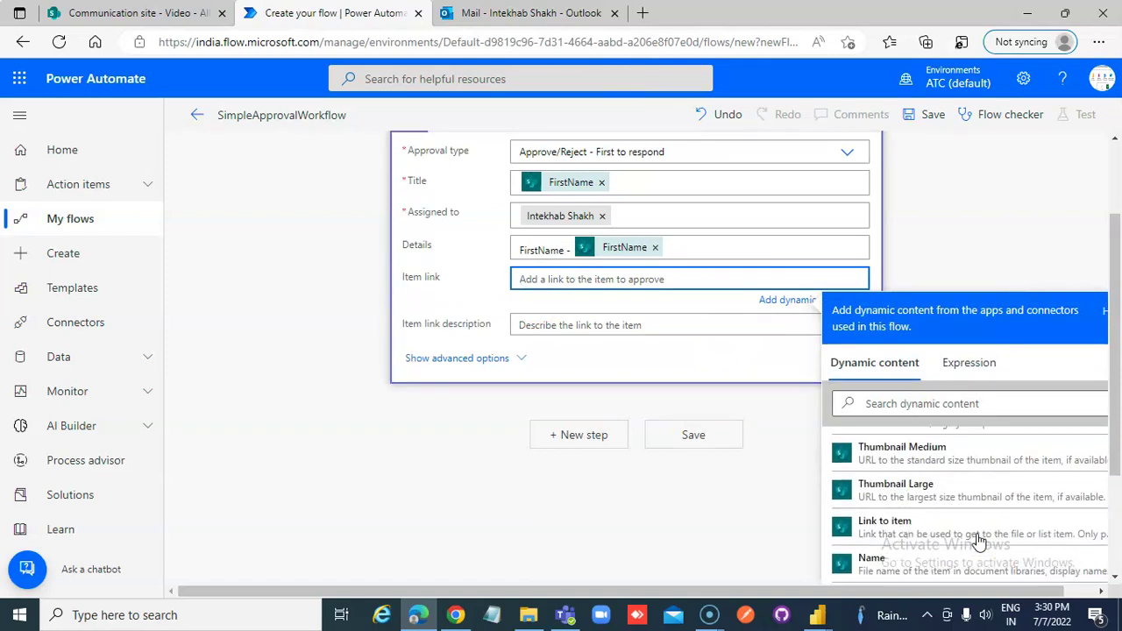
{"action": "left_click", "coordinate": [903, 527]}
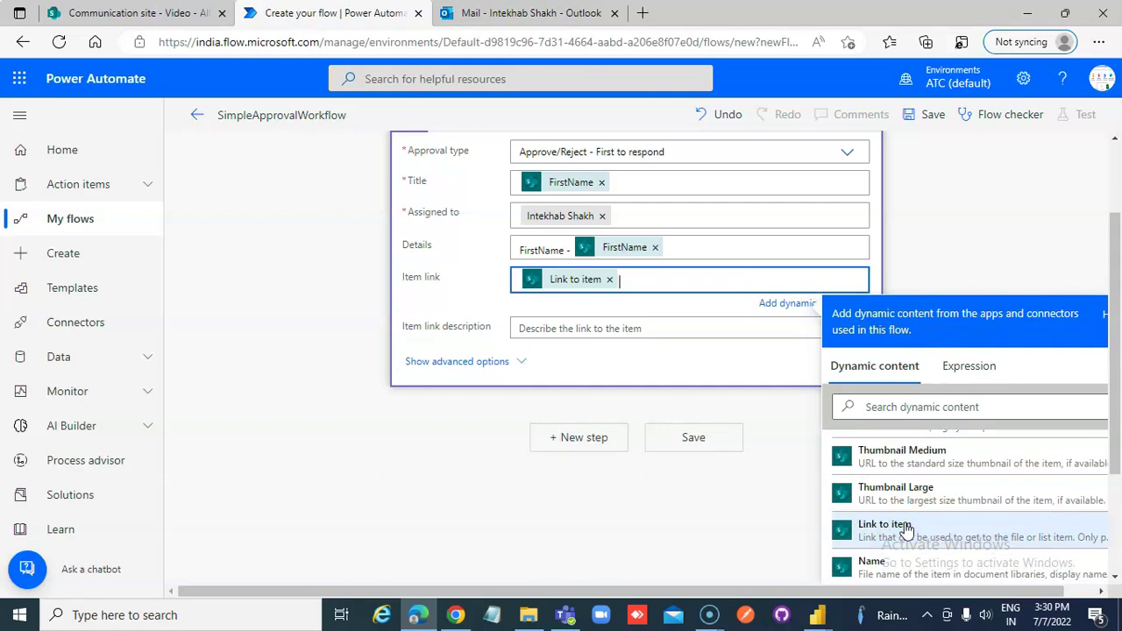
Enter 'Click Here' as the item link description
{"action": "left_click", "coordinate": [644, 326]}
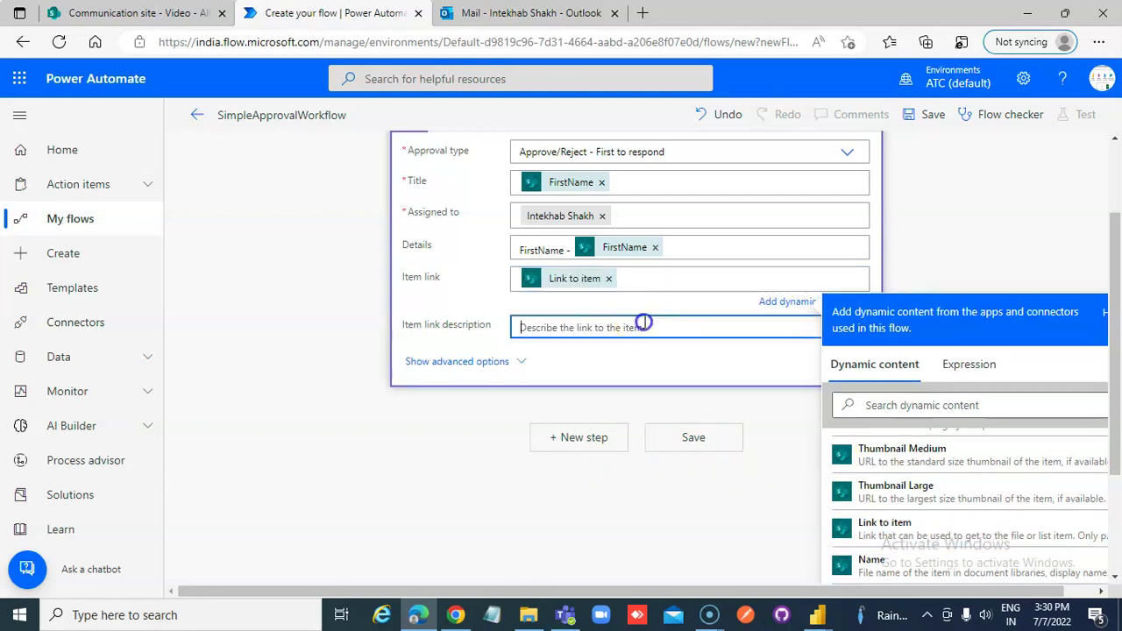
{"action": "type", "text": "Click"}
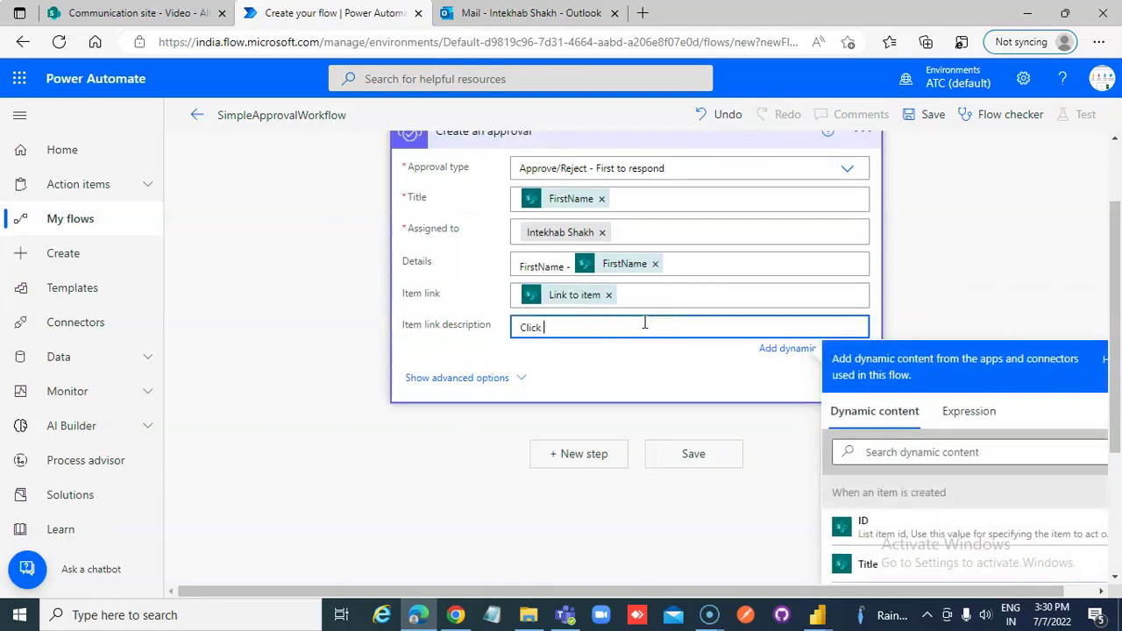
{"action": "type", "text": " Here"}
{"action": "left_click", "coordinate": [675, 261]}
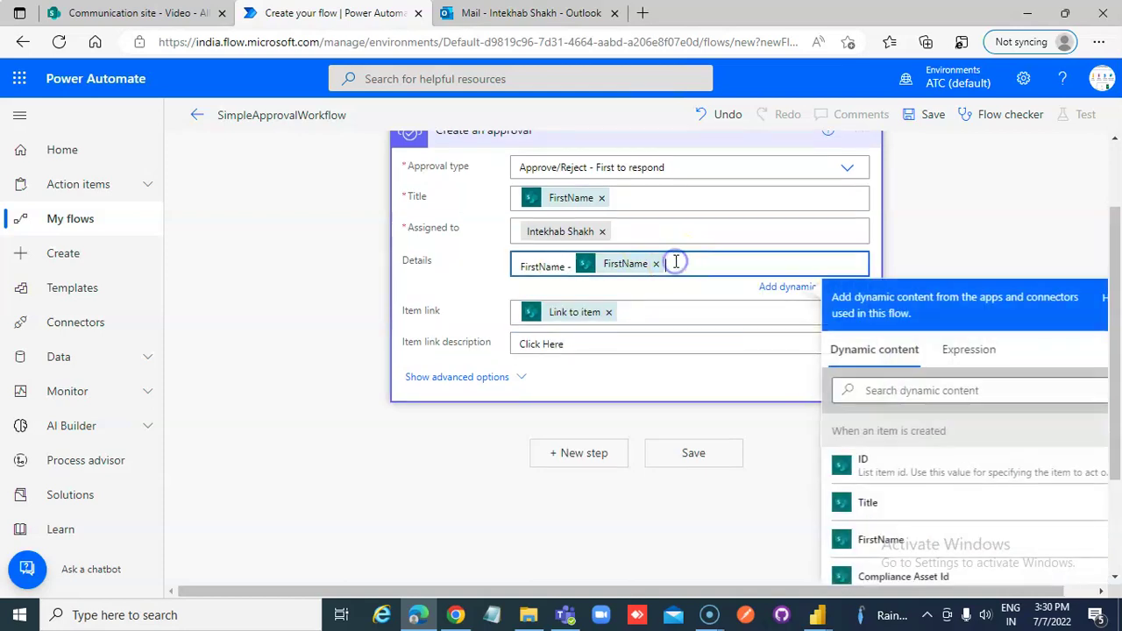
Save SimpleApprovalWorkflow and start a manual test run
{"action": "left_click", "coordinate": [708, 501]}
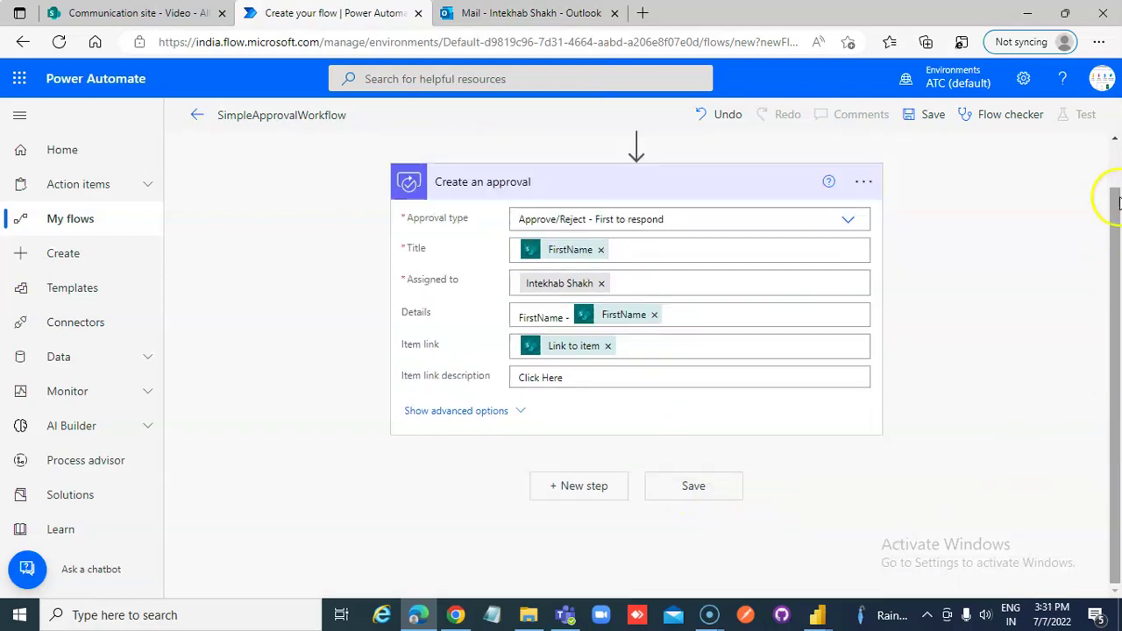
{"action": "left_click", "coordinate": [917, 118]}
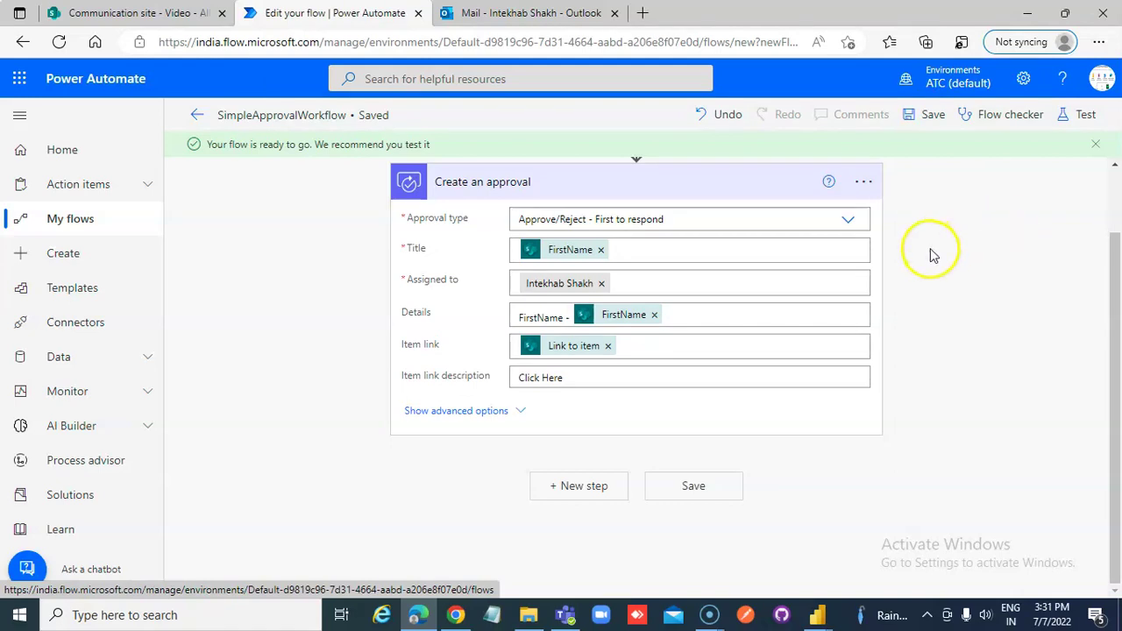
{"action": "left_click", "coordinate": [1085, 117]}
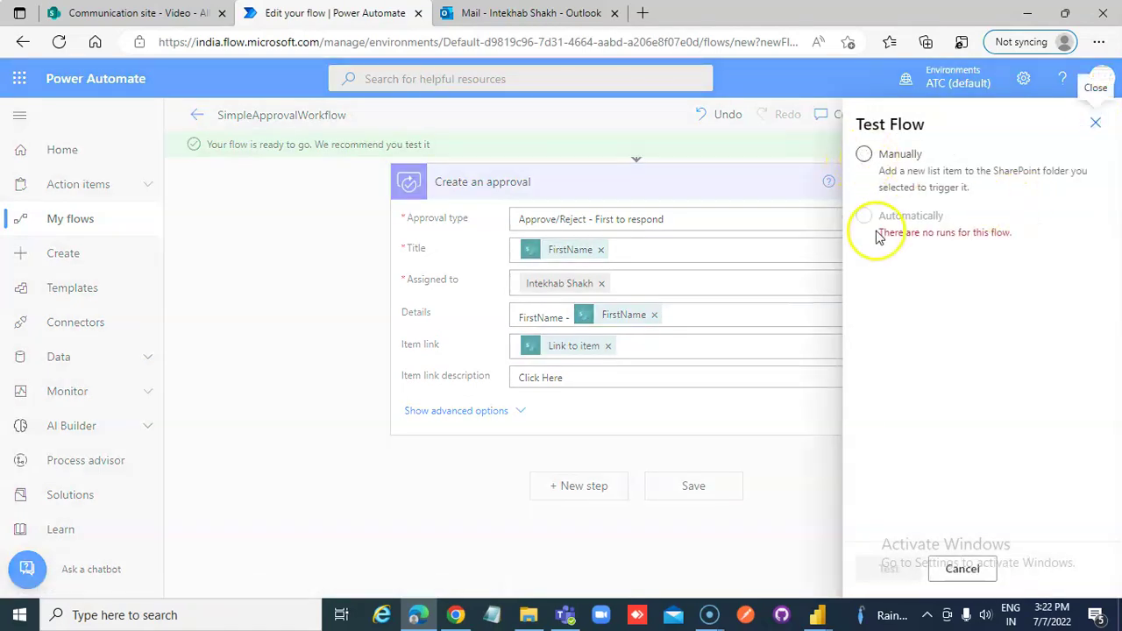
{"action": "left_click", "coordinate": [864, 154]}
{"action": "left_click", "coordinate": [885, 570]}
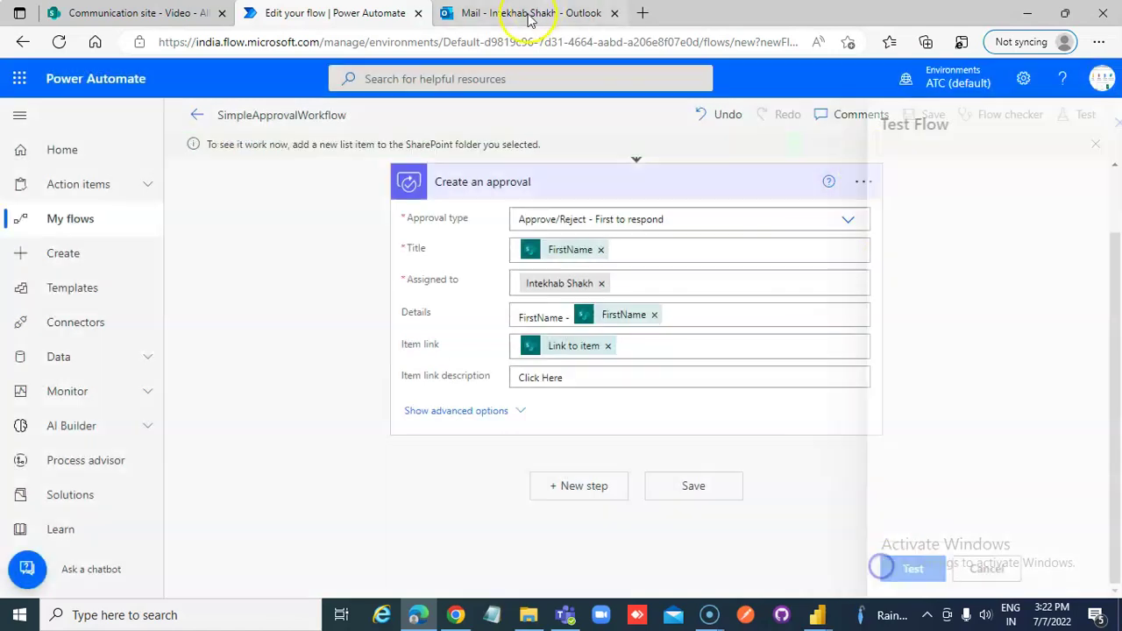
Add a new Video list item with Title 7 and a first name, then check the run
{"action": "left_click", "coordinate": [136, 16]}
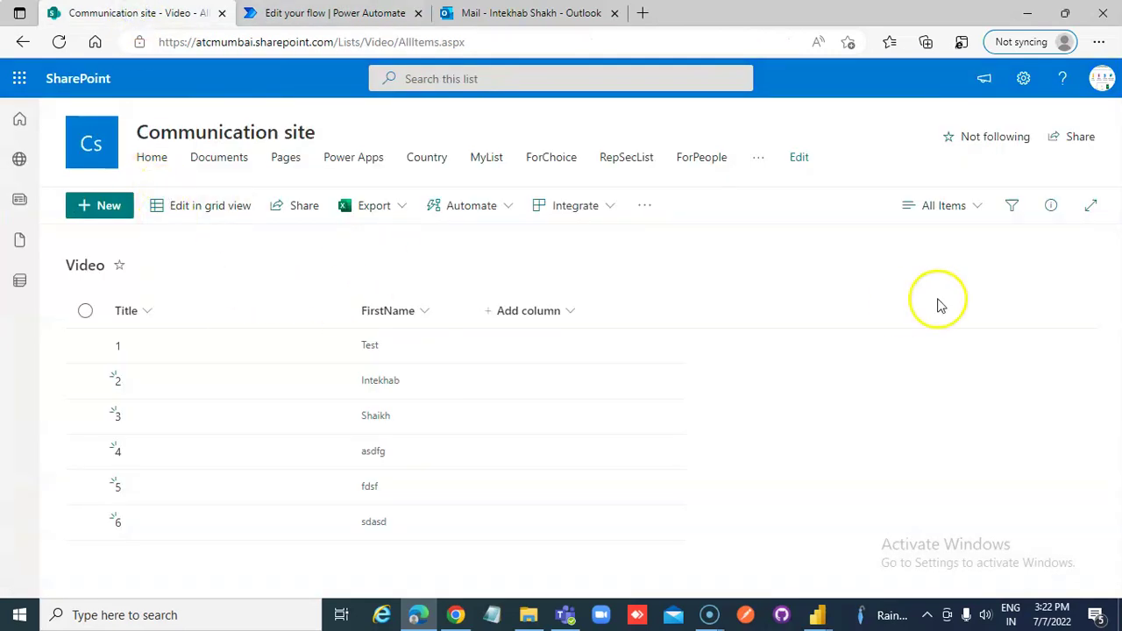
{"action": "left_click", "coordinate": [109, 214]}
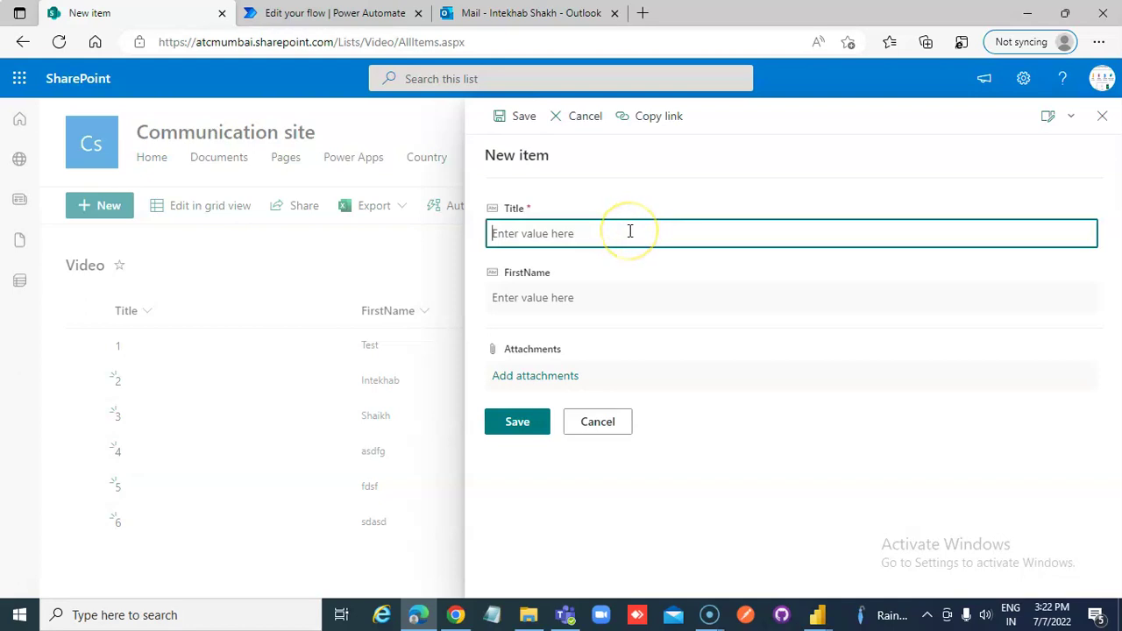
{"action": "left_click", "coordinate": [603, 299]}
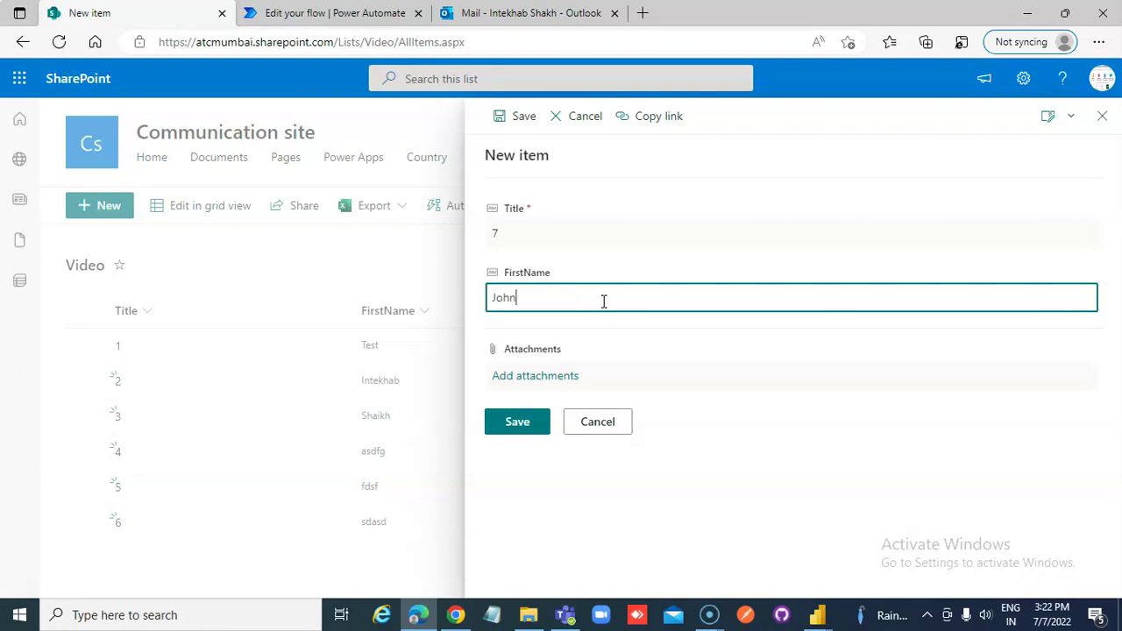
{"action": "left_click", "coordinate": [517, 421]}
{"action": "left_click", "coordinate": [374, 21]}
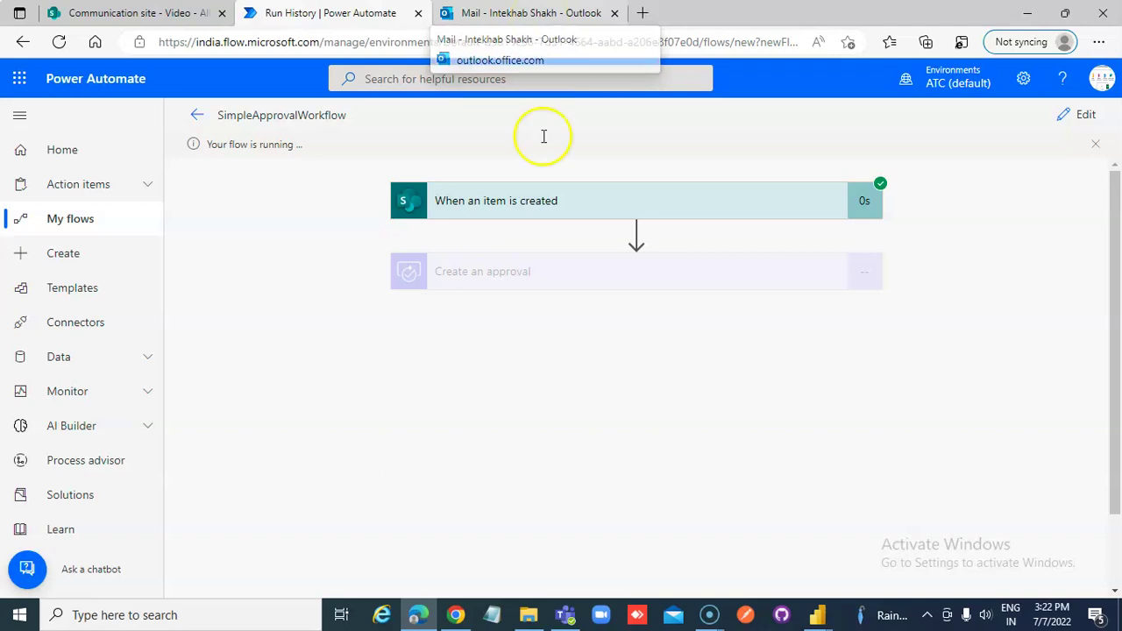
Open the approval request email in Outlook and cross-check it against the SharePoint Video list
{"action": "left_click", "coordinate": [522, 14]}
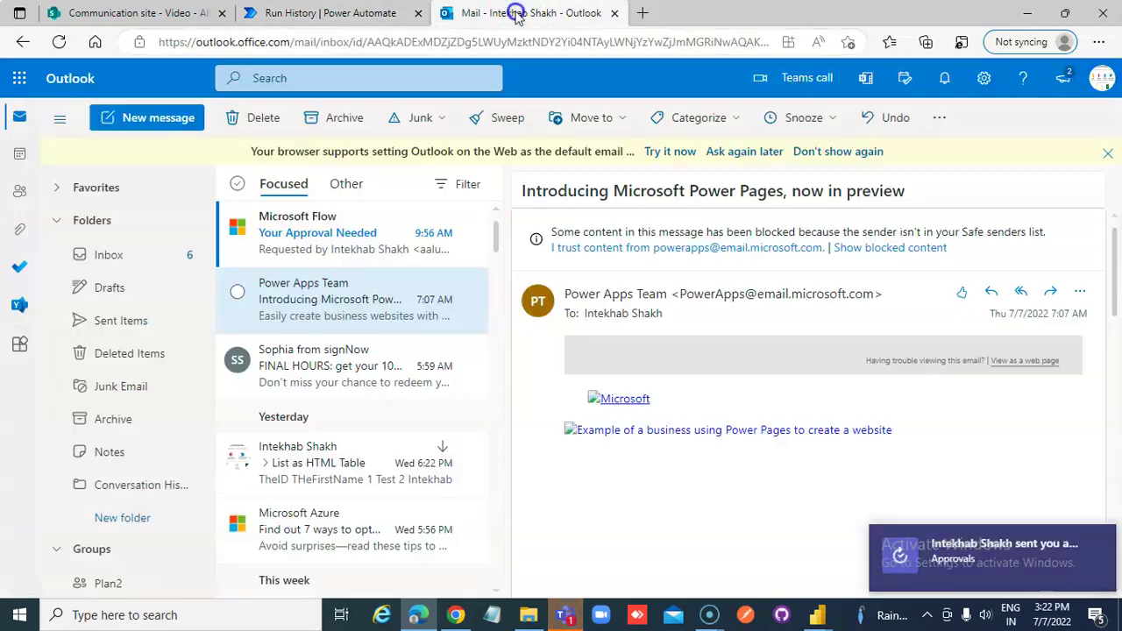
{"action": "left_click", "coordinate": [296, 223]}
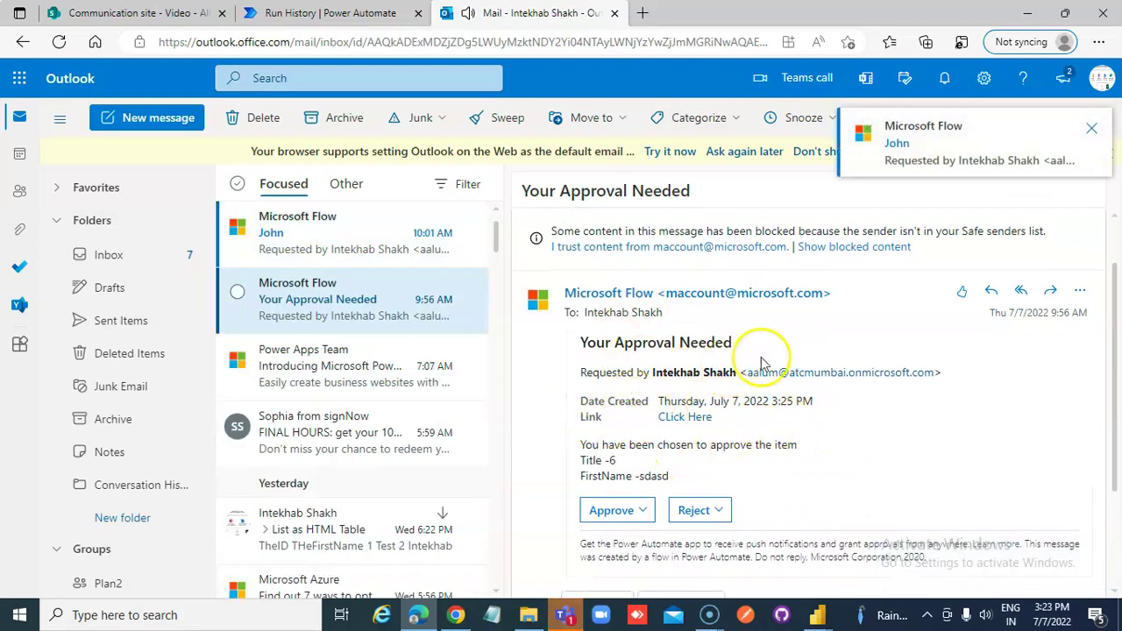
{"action": "double_click", "coordinate": [599, 462]}
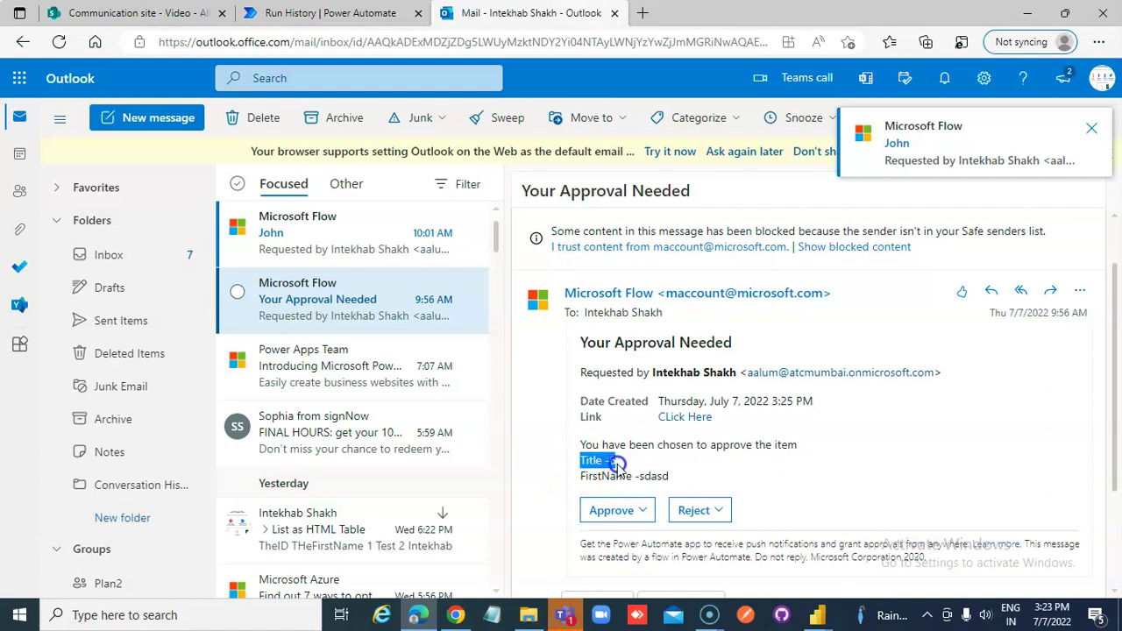
{"action": "left_click", "coordinate": [617, 464]}
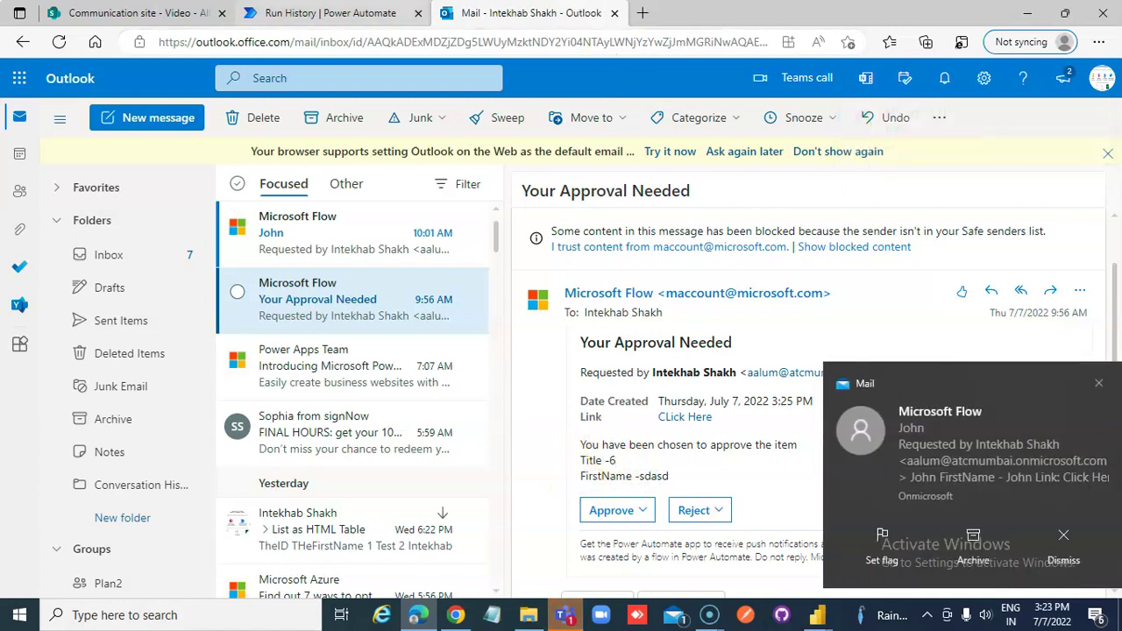
{"action": "left_click", "coordinate": [1095, 383]}
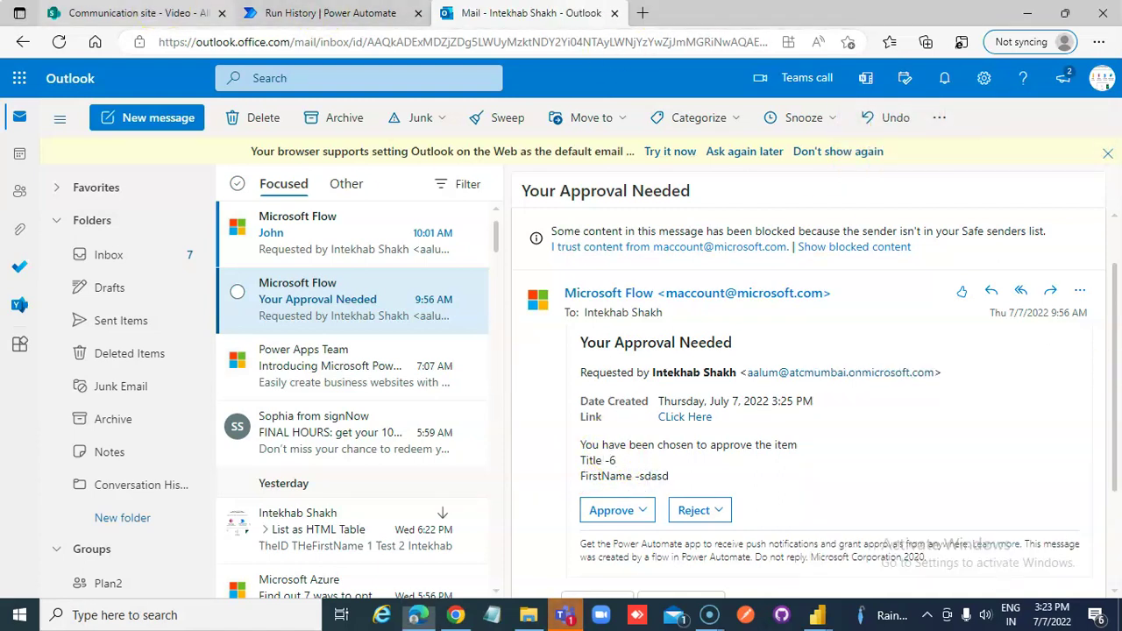
{"action": "left_click", "coordinate": [123, 11]}
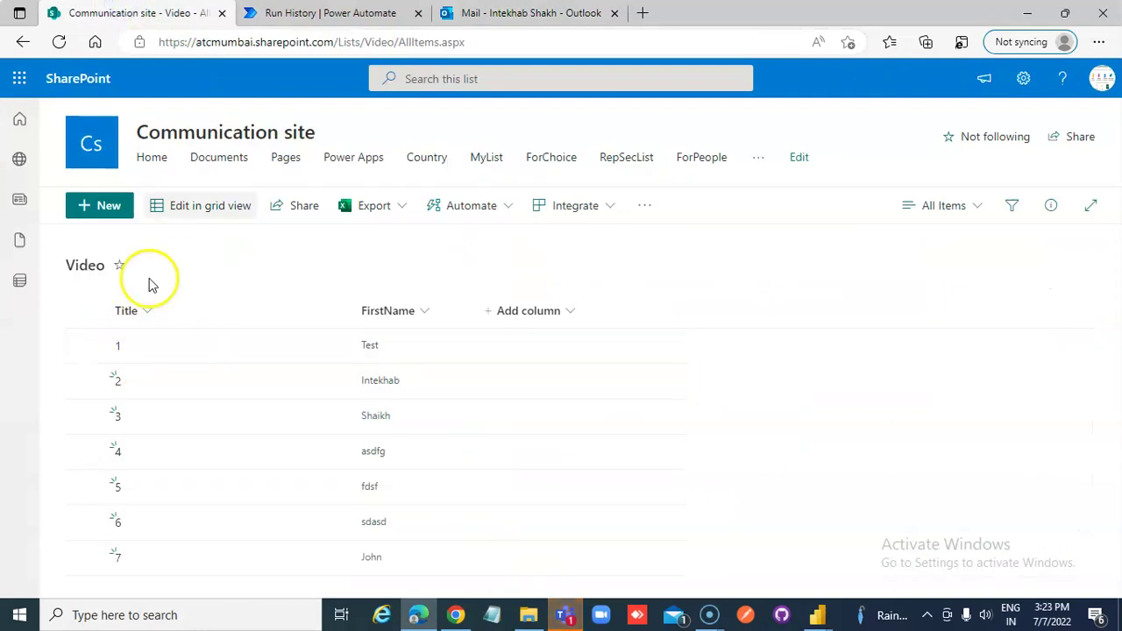
{"action": "left_click", "coordinate": [483, 16]}
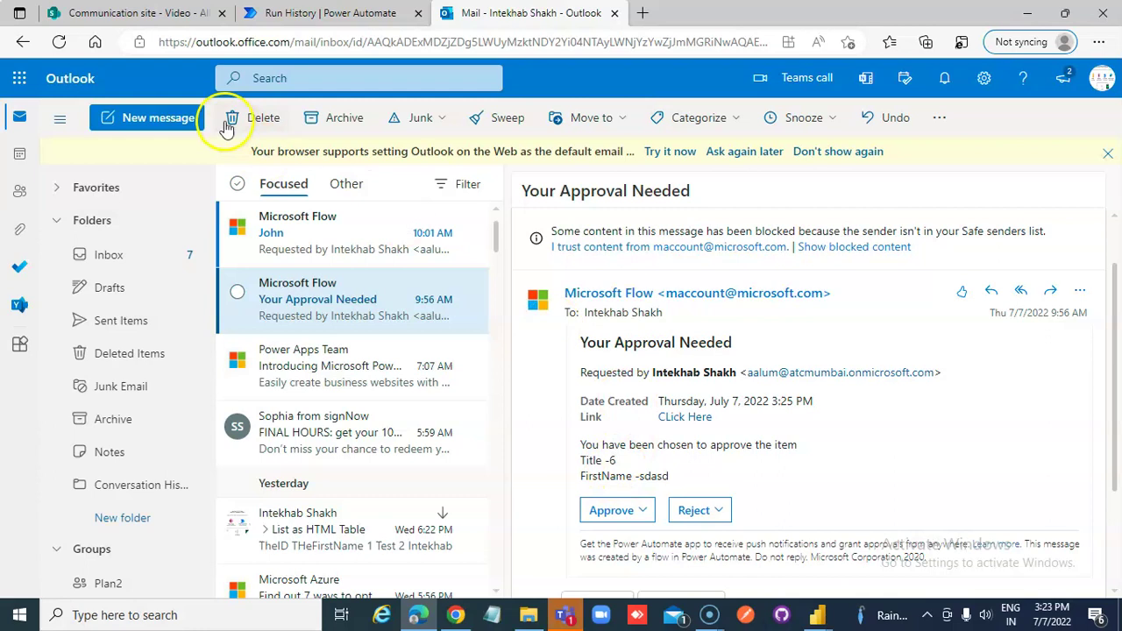
{"action": "left_click", "coordinate": [140, 12]}
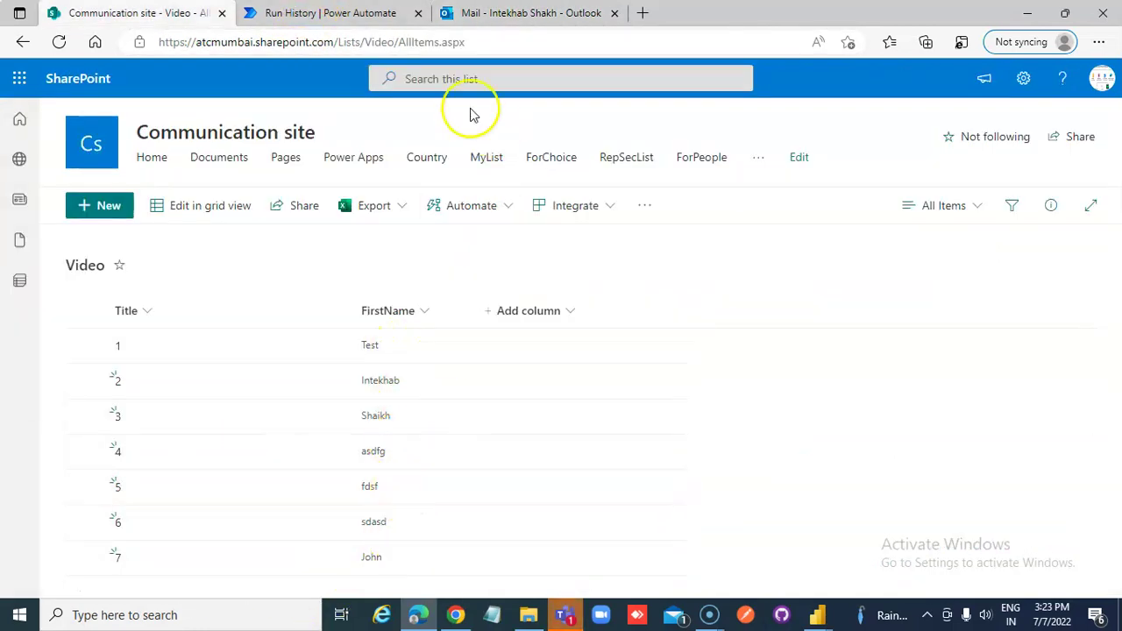
{"action": "left_click", "coordinate": [505, 16]}
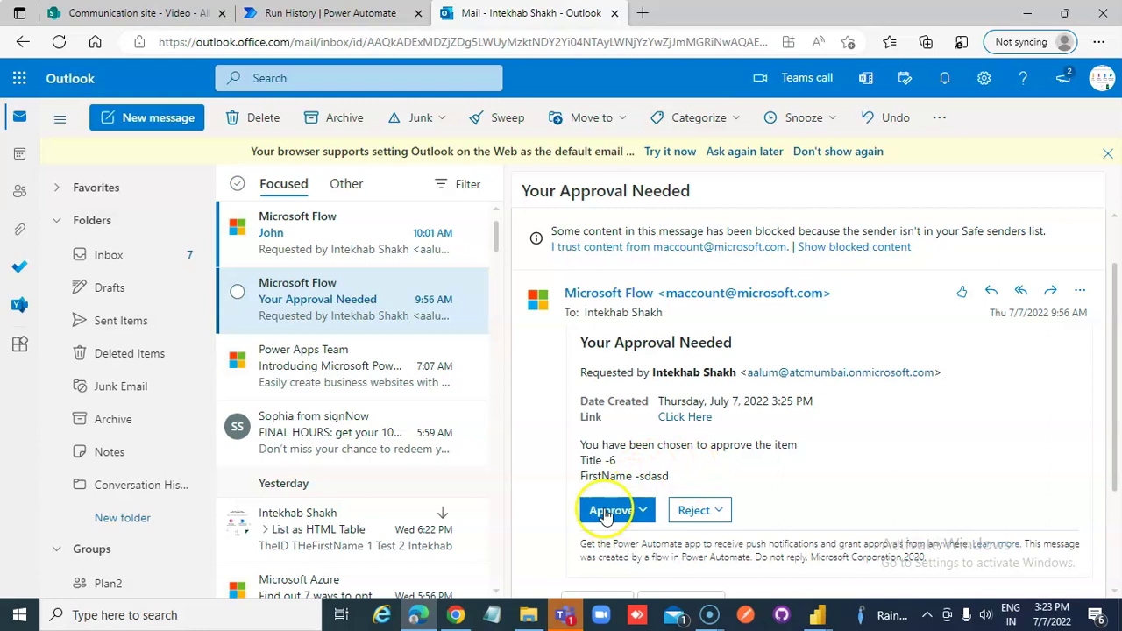
Reopen the approval email and choose Approve in its response form
{"action": "left_click", "coordinate": [341, 235]}
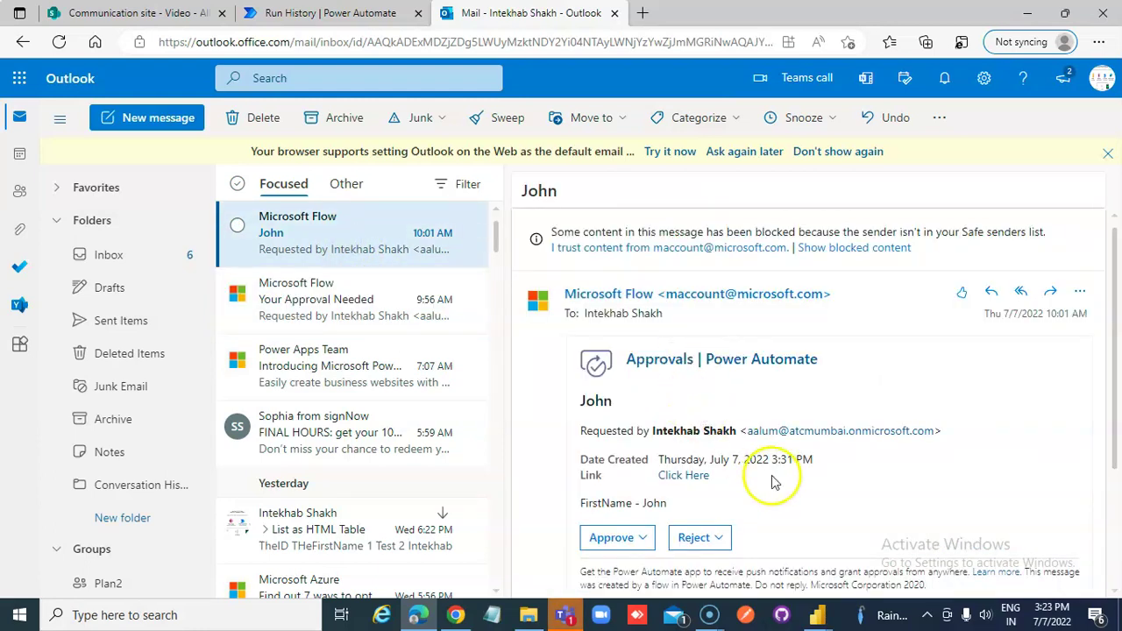
{"action": "scroll", "coordinate": [775, 518], "scroll_direction": "down", "scroll_amount": 1}
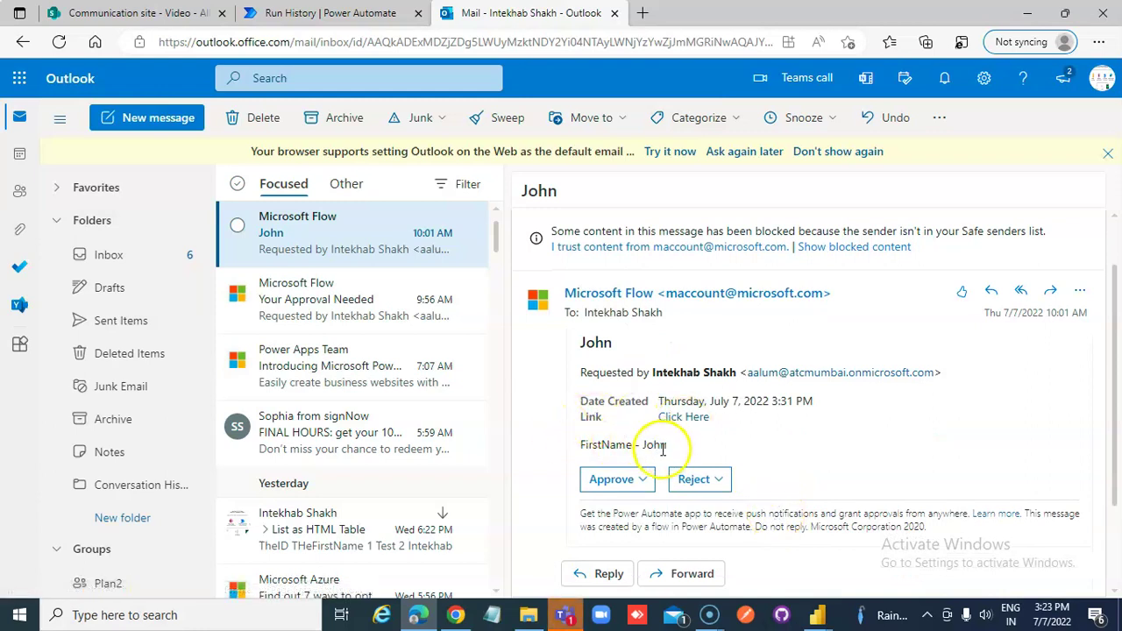
{"action": "left_click", "coordinate": [105, 14]}
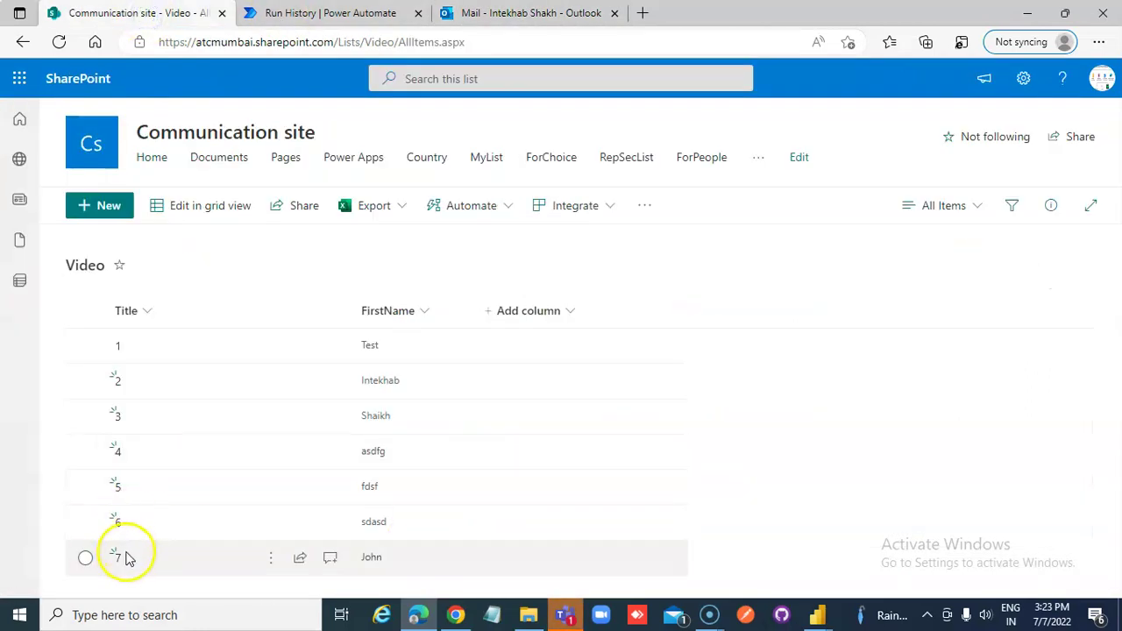
{"action": "left_click", "coordinate": [514, 14]}
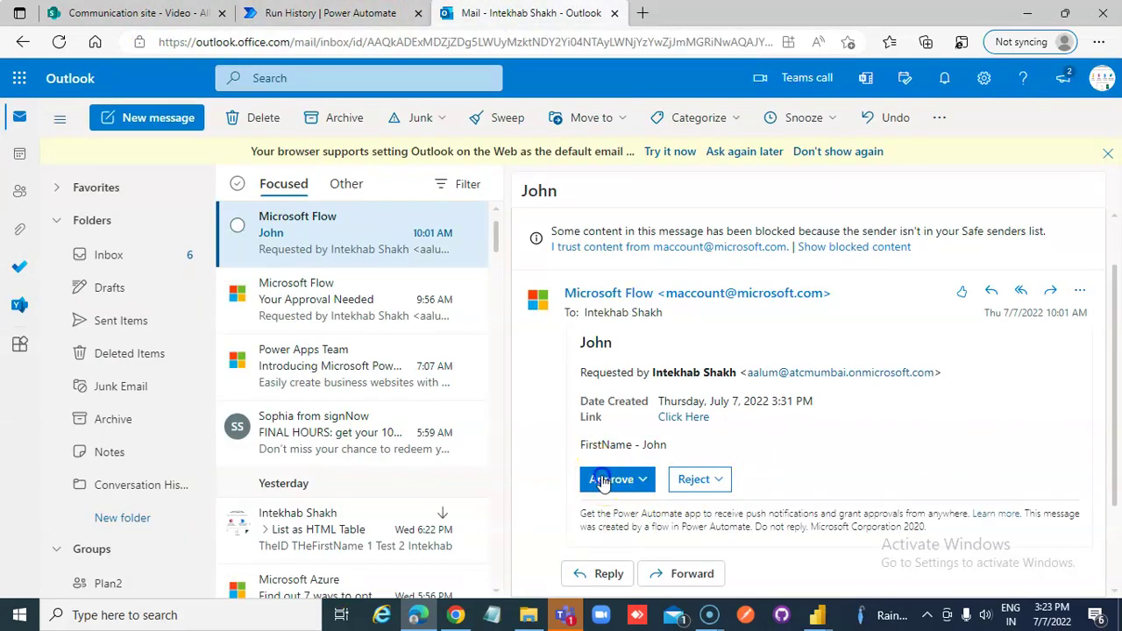
{"action": "left_click", "coordinate": [603, 481]}
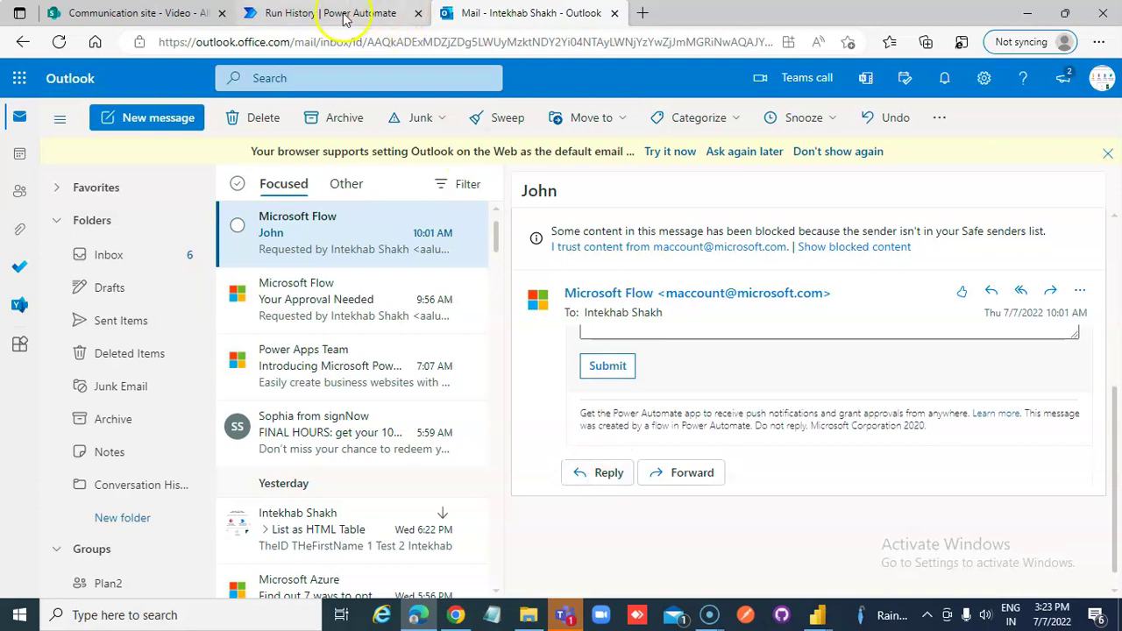
{"action": "left_click", "coordinate": [333, 12]}
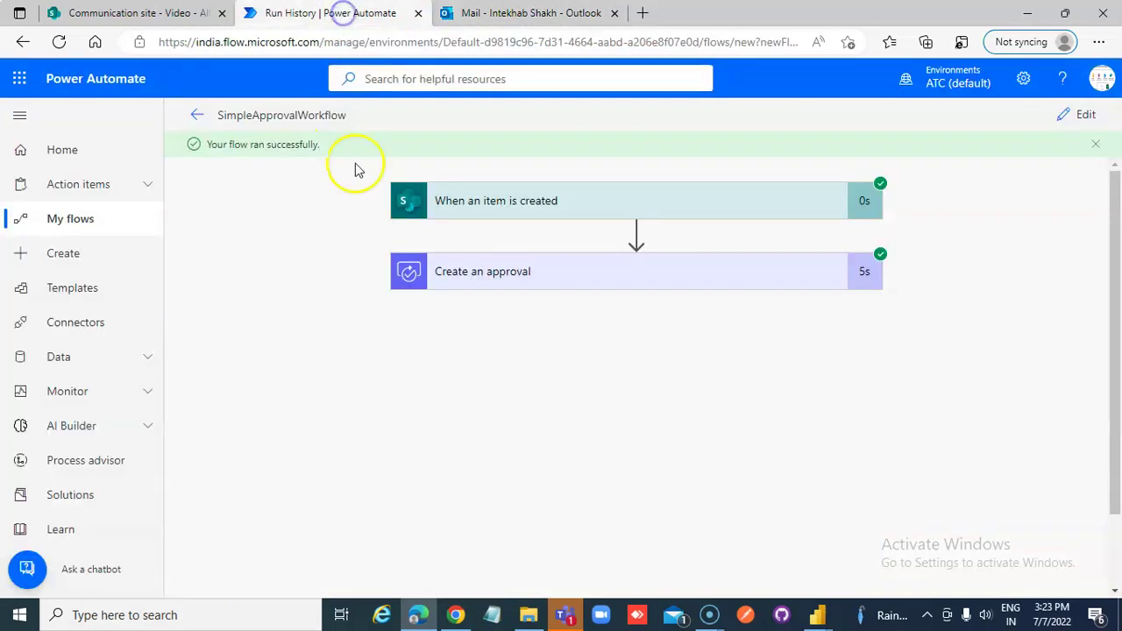
Expand the Create an approval step in the run to review its details
{"action": "left_click", "coordinate": [641, 290]}
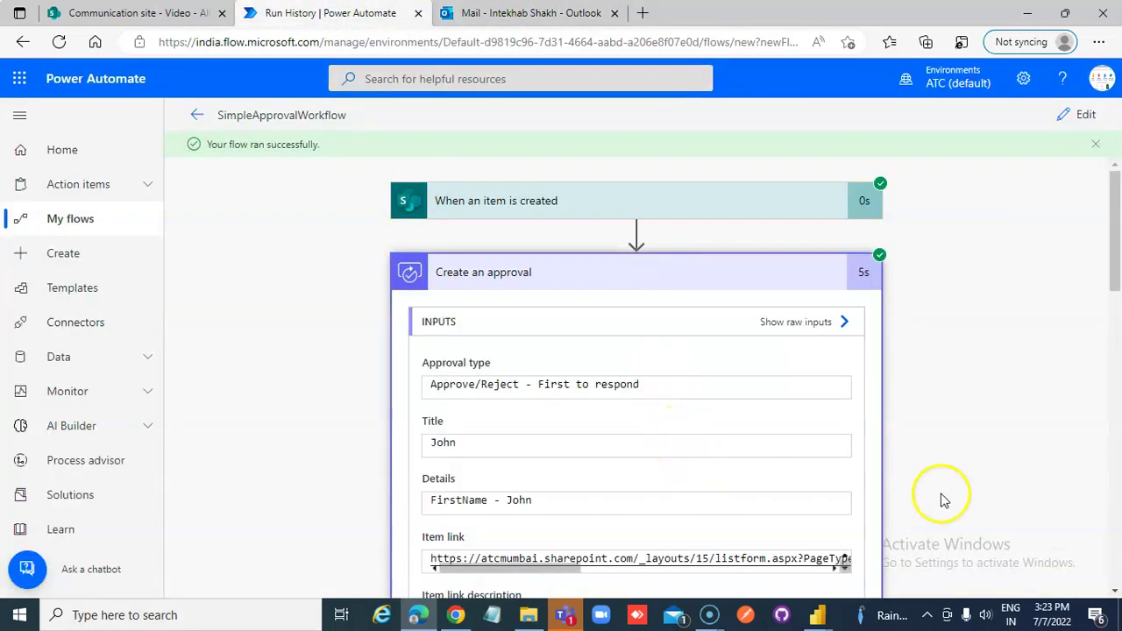
{"action": "scroll", "coordinate": [946, 495], "scroll_direction": "down", "scroll_amount": 15}
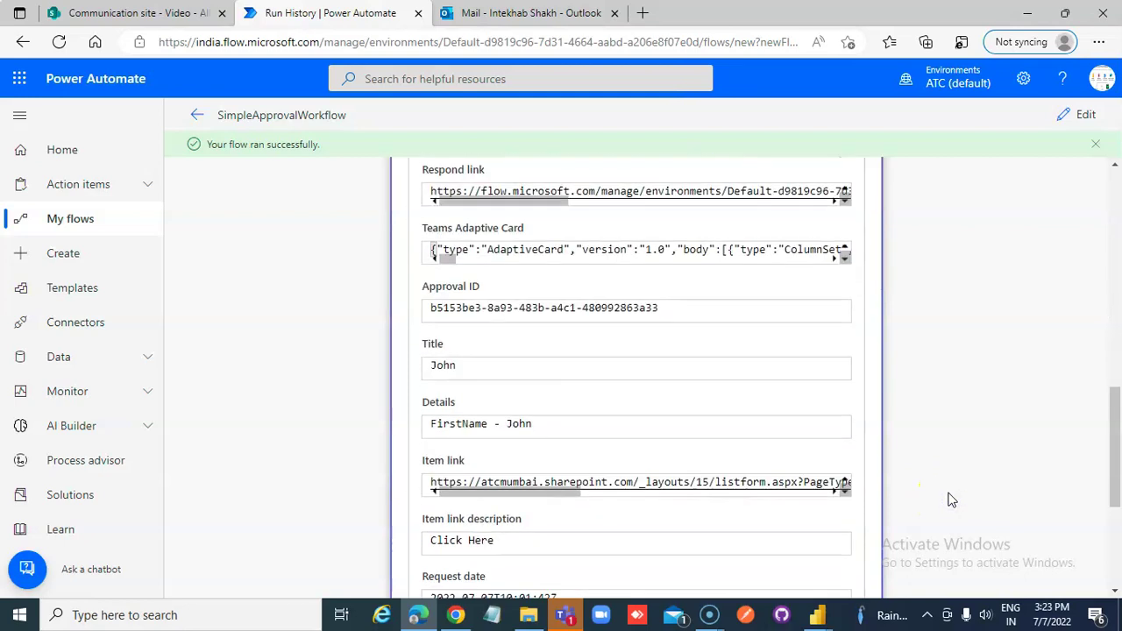
{"action": "scroll", "coordinate": [952, 499], "scroll_direction": "down", "scroll_amount": 2}
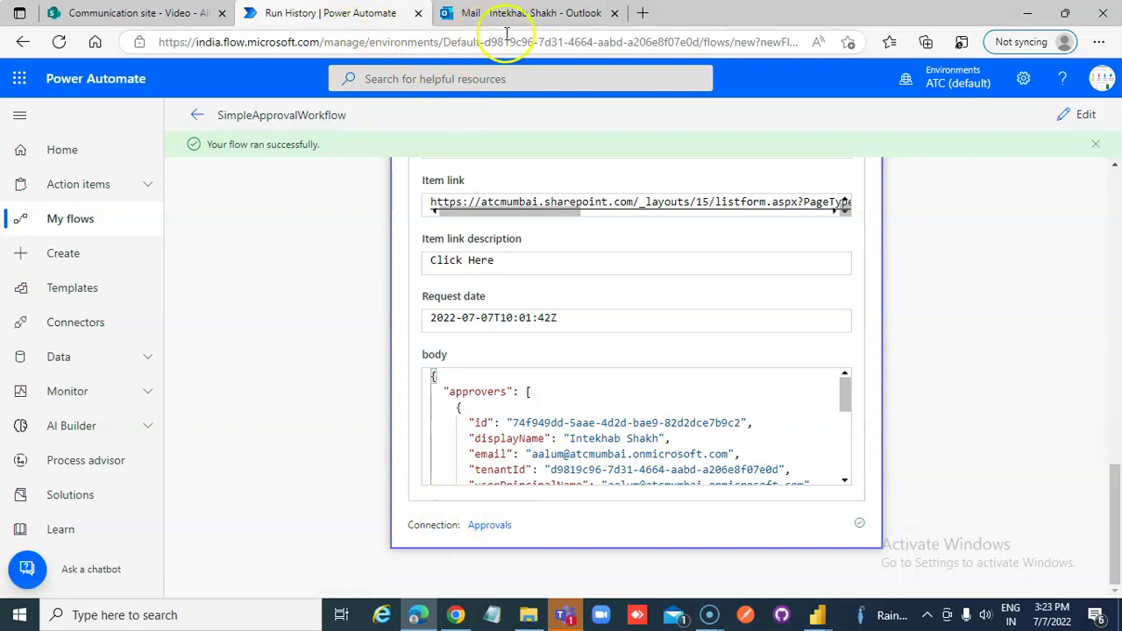
Recheck the approval emails in Outlook, then go back to the flow's details page
{"action": "left_click", "coordinate": [151, 18]}
{"action": "left_click", "coordinate": [508, 12]}
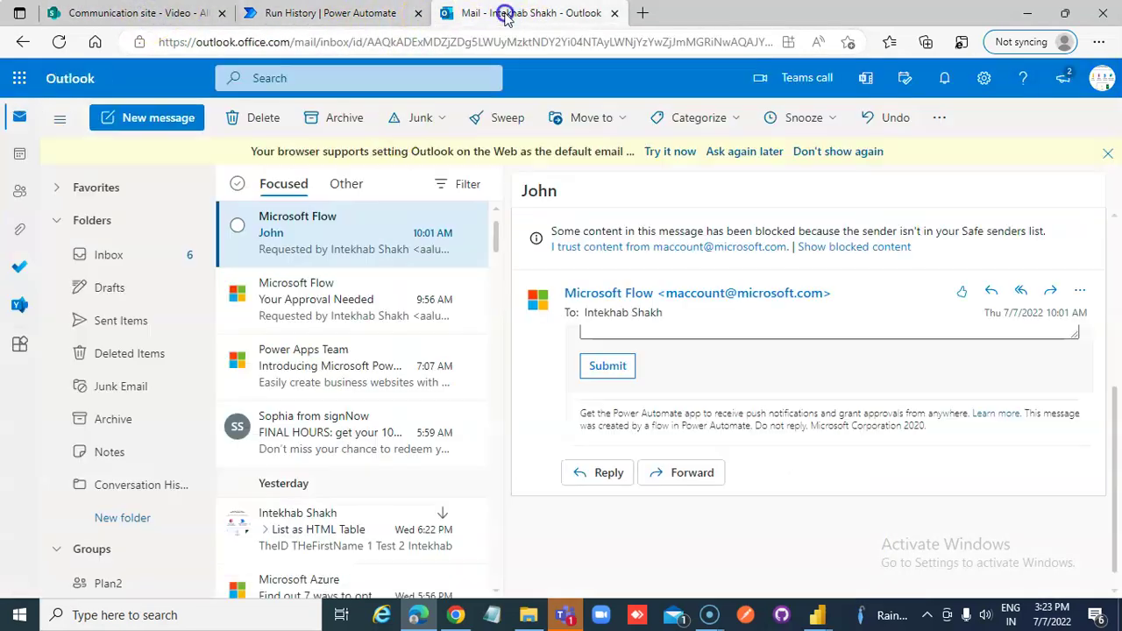
{"action": "left_click", "coordinate": [307, 281]}
{"action": "left_click", "coordinate": [307, 243]}
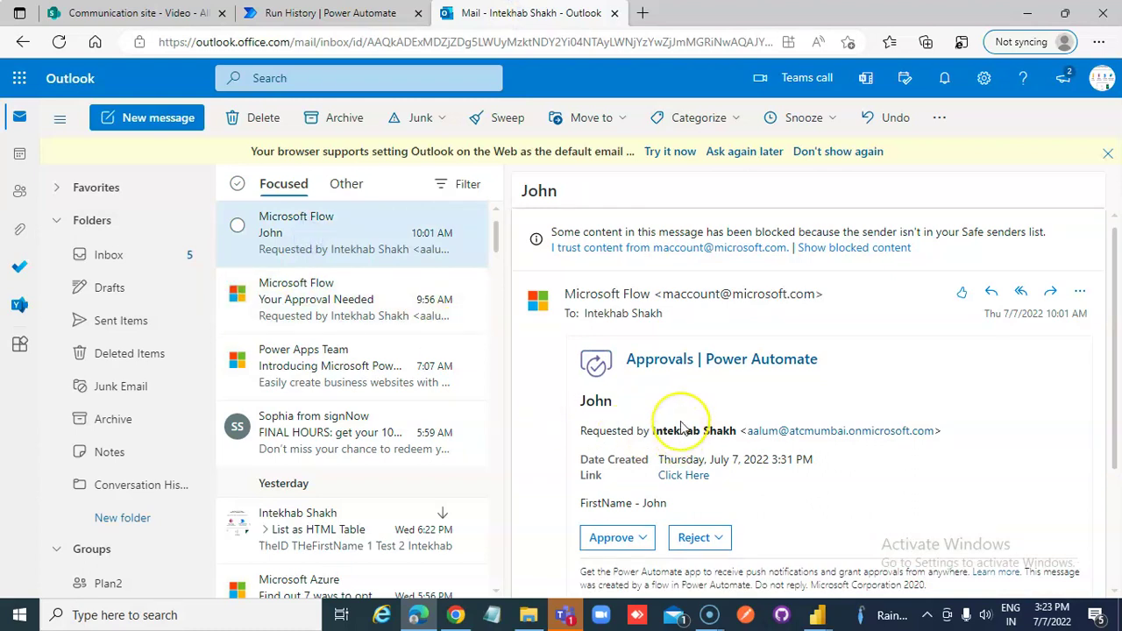
{"action": "left_click", "coordinate": [343, 14]}
{"action": "left_click", "coordinate": [196, 115]}
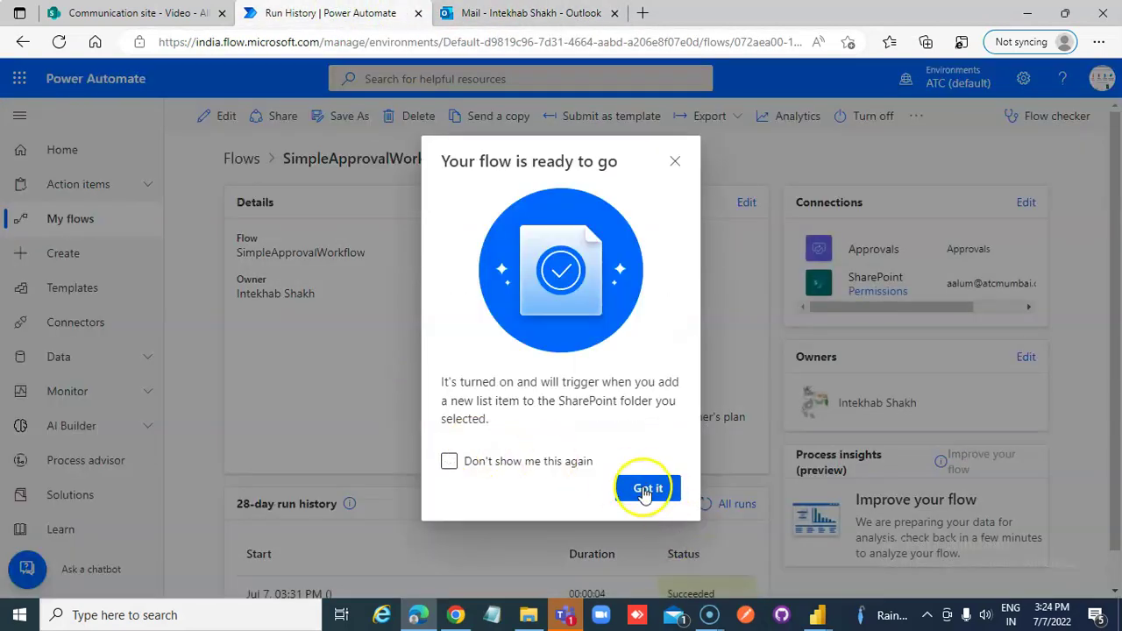
Open the Jul 7 3:31 PM run of SimpleApprovalWorkflow from the 28-day run history
{"action": "left_click", "coordinate": [642, 489]}
{"action": "scroll", "coordinate": [626, 535], "scroll_direction": "down", "scroll_amount": 1}
{"action": "left_click", "coordinate": [272, 555]}
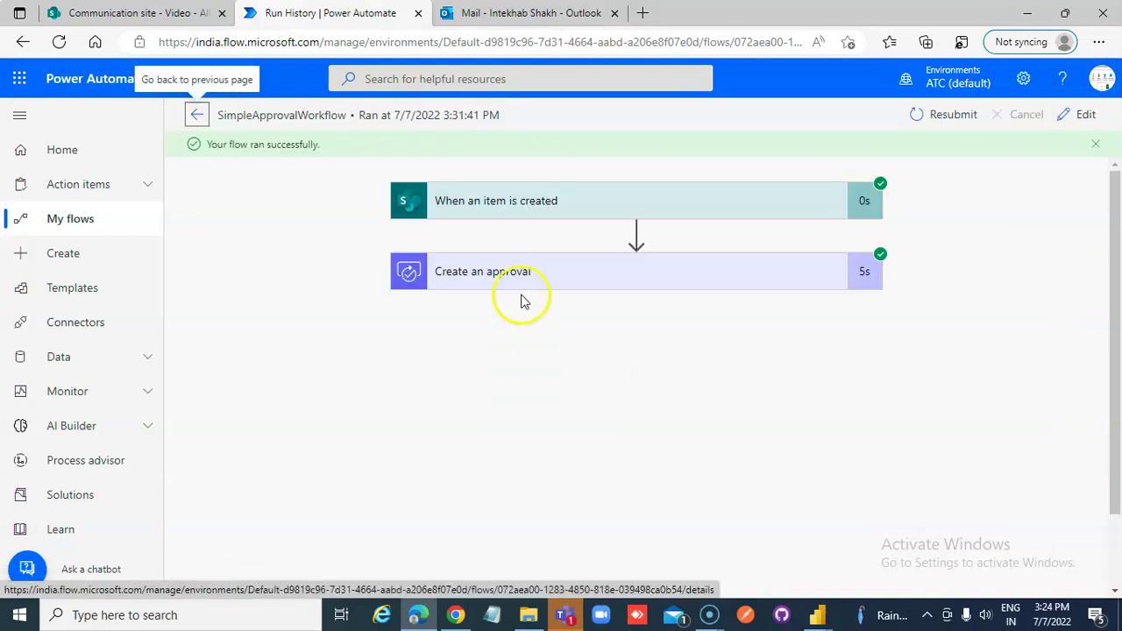
Expand the Create an approval step to review its recorded inputs and outputs
{"action": "left_click", "coordinate": [515, 278]}
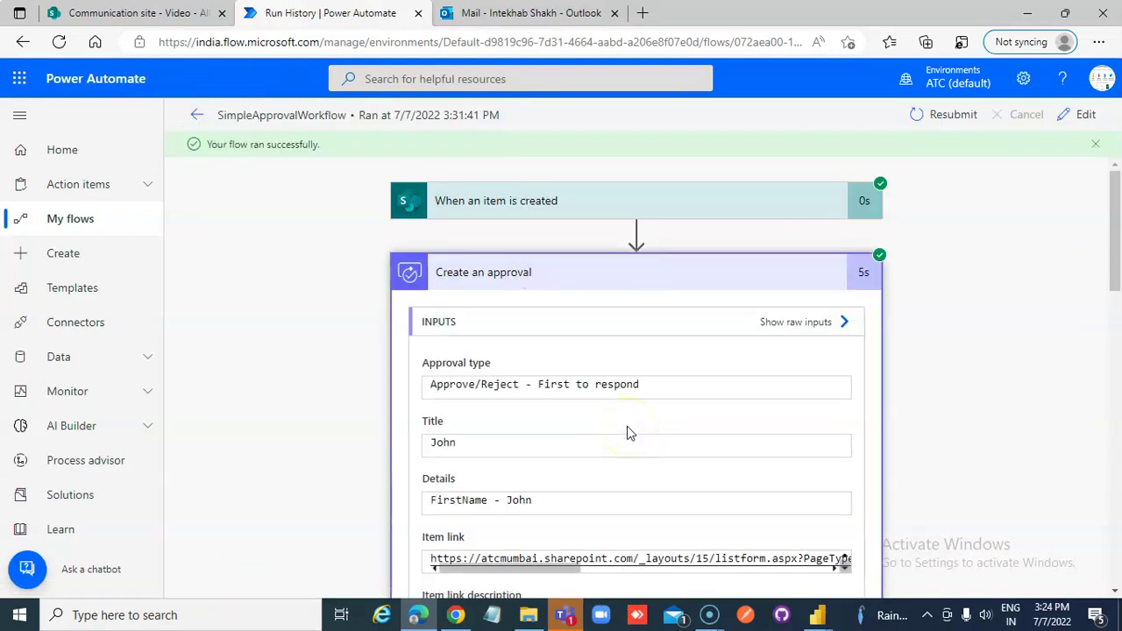
{"action": "scroll", "coordinate": [628, 432], "scroll_direction": "down", "scroll_amount": 2}
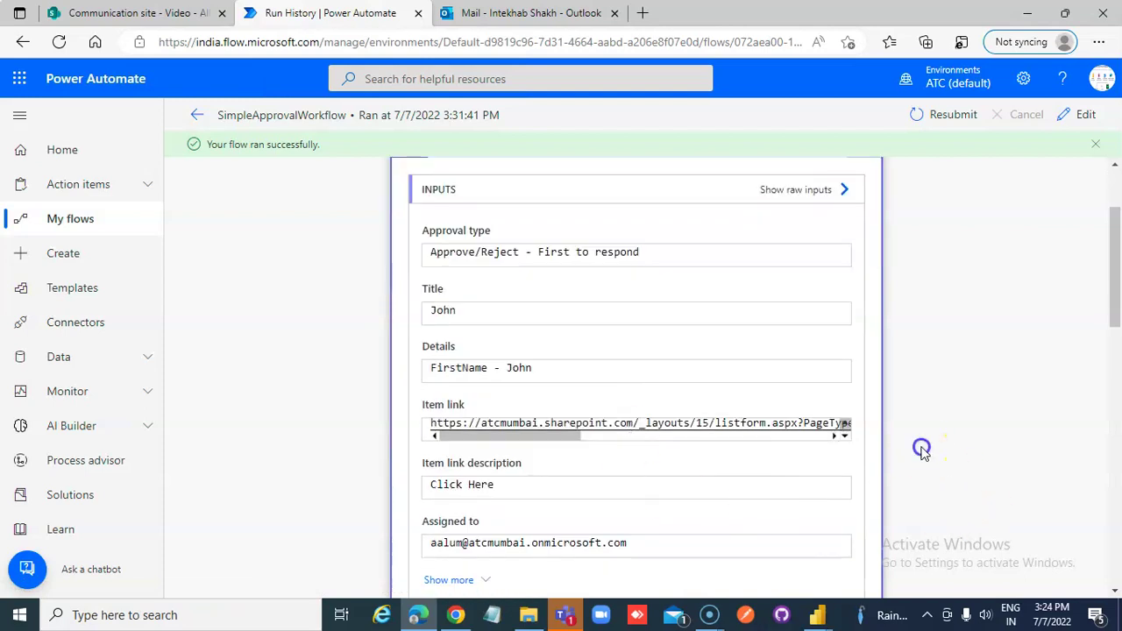
{"action": "scroll", "coordinate": [922, 447], "scroll_direction": "down", "scroll_amount": 6}
{"action": "scroll", "coordinate": [922, 453], "scroll_direction": "down", "scroll_amount": 4}
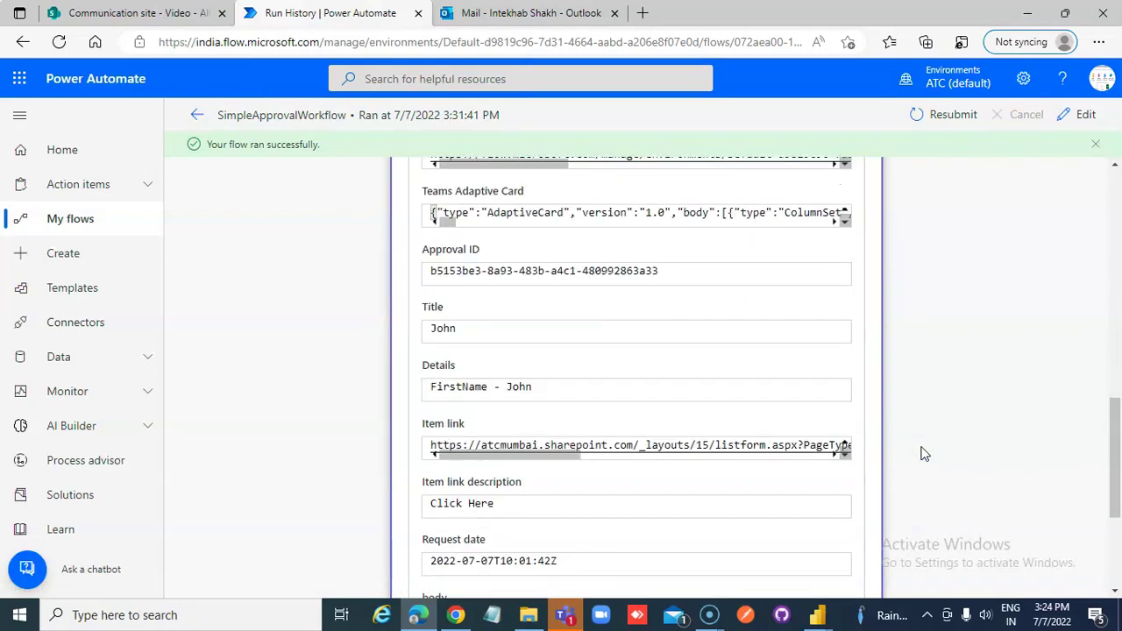
{"action": "scroll", "coordinate": [922, 453], "scroll_direction": "down", "scroll_amount": 3}
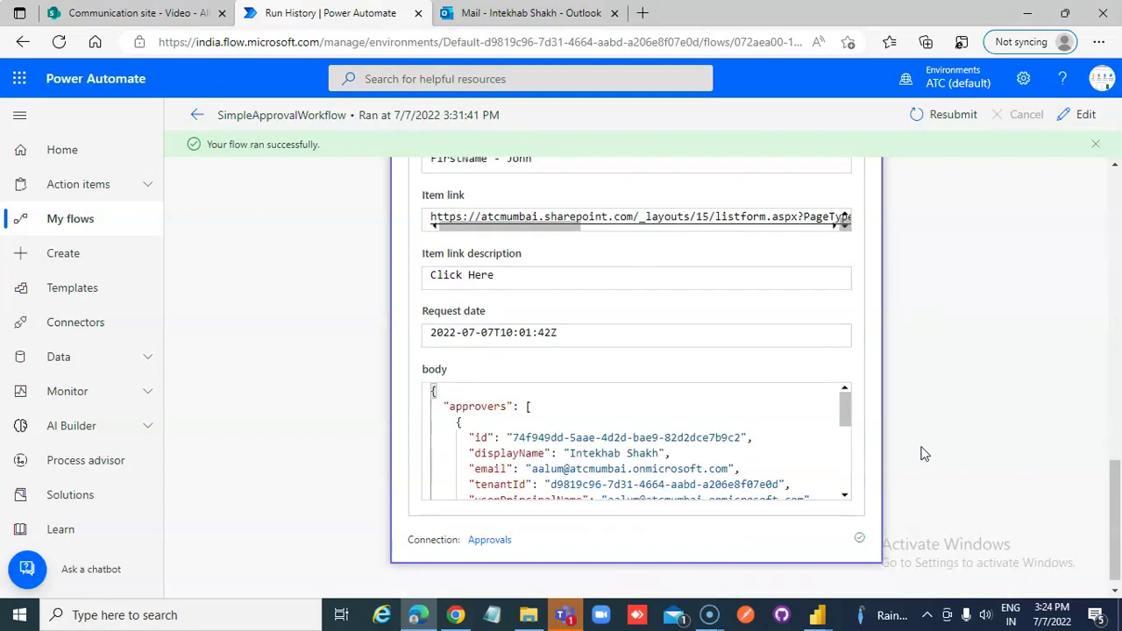
{"action": "scroll", "coordinate": [922, 453], "scroll_direction": "up", "scroll_amount": 12}
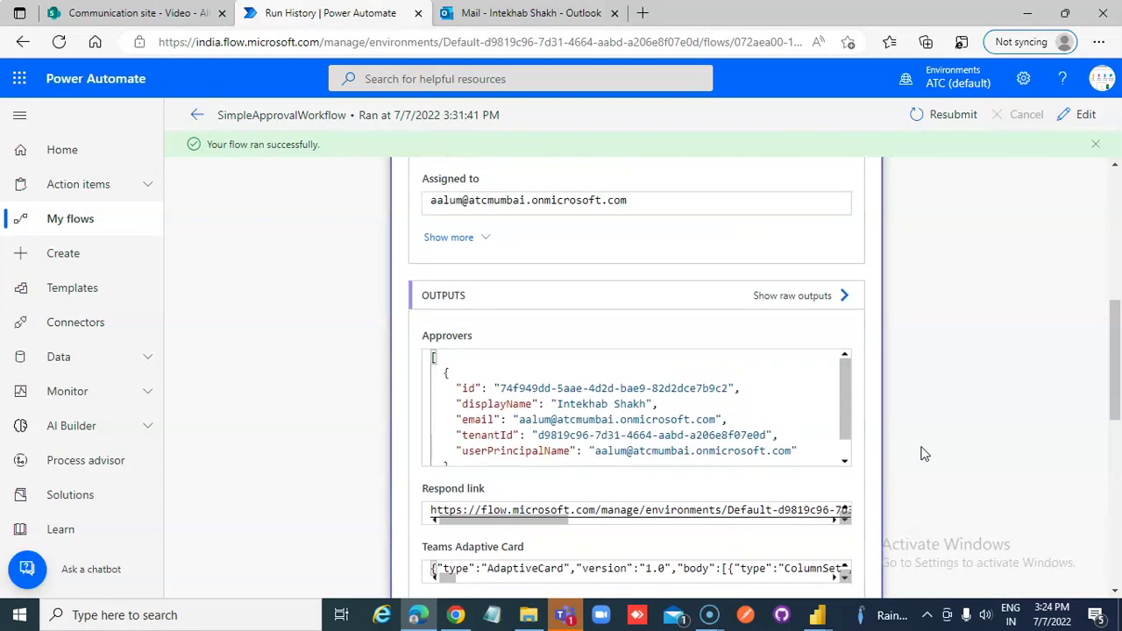